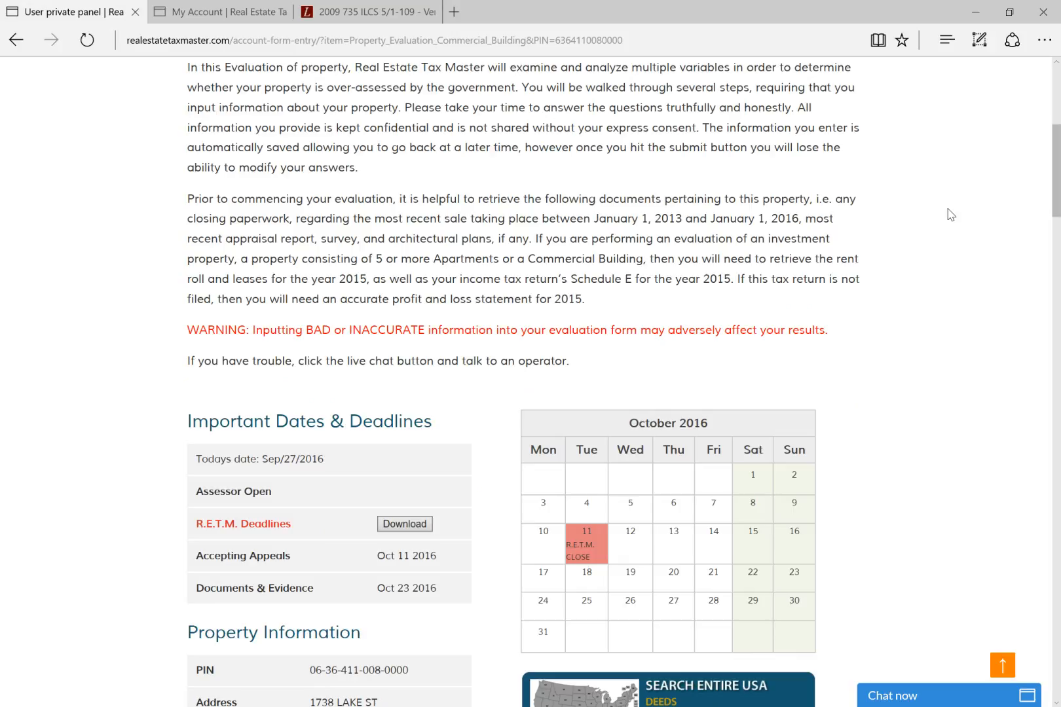
Review the evaluation instructions, important dates and deadlines, and property information leading to the Sale History Submission section
scroll(950, 214, down, 3)
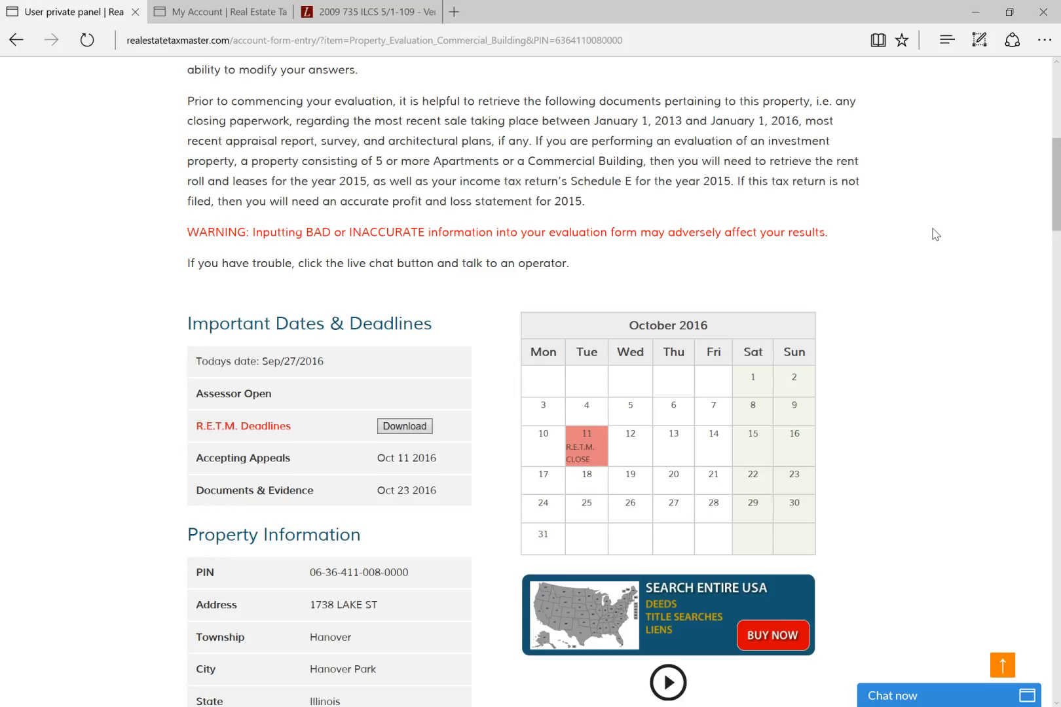
scroll(935, 234, down, 3)
scroll(935, 234, up, 1)
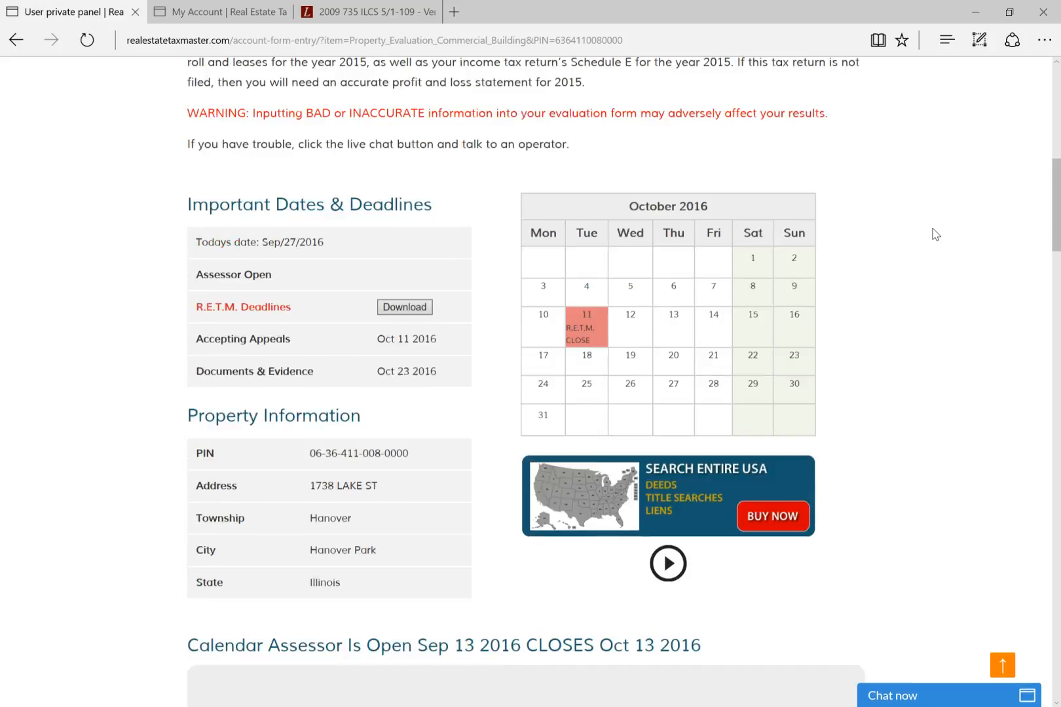
scroll(935, 234, up, 8)
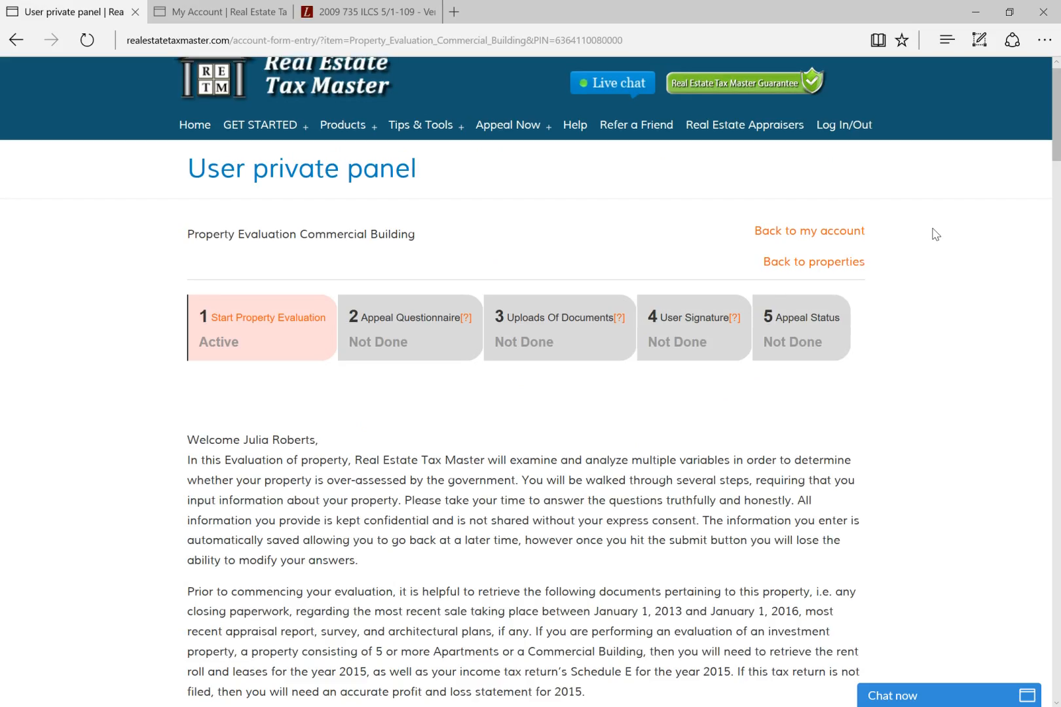
scroll(936, 234, down, 4)
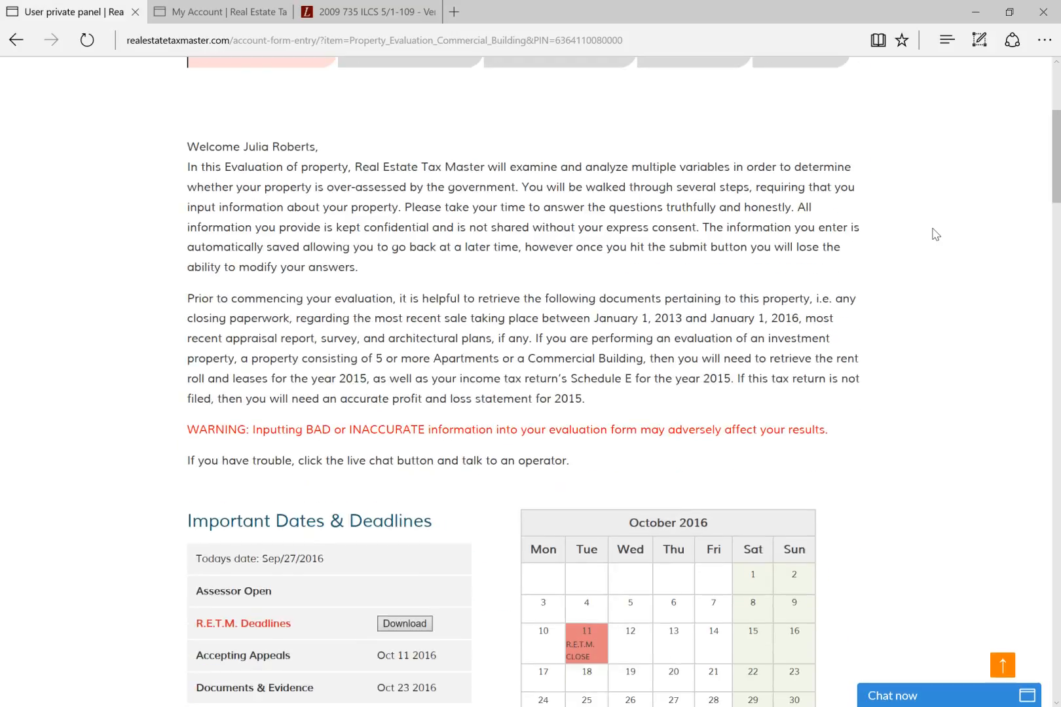
scroll(936, 233, down, 3)
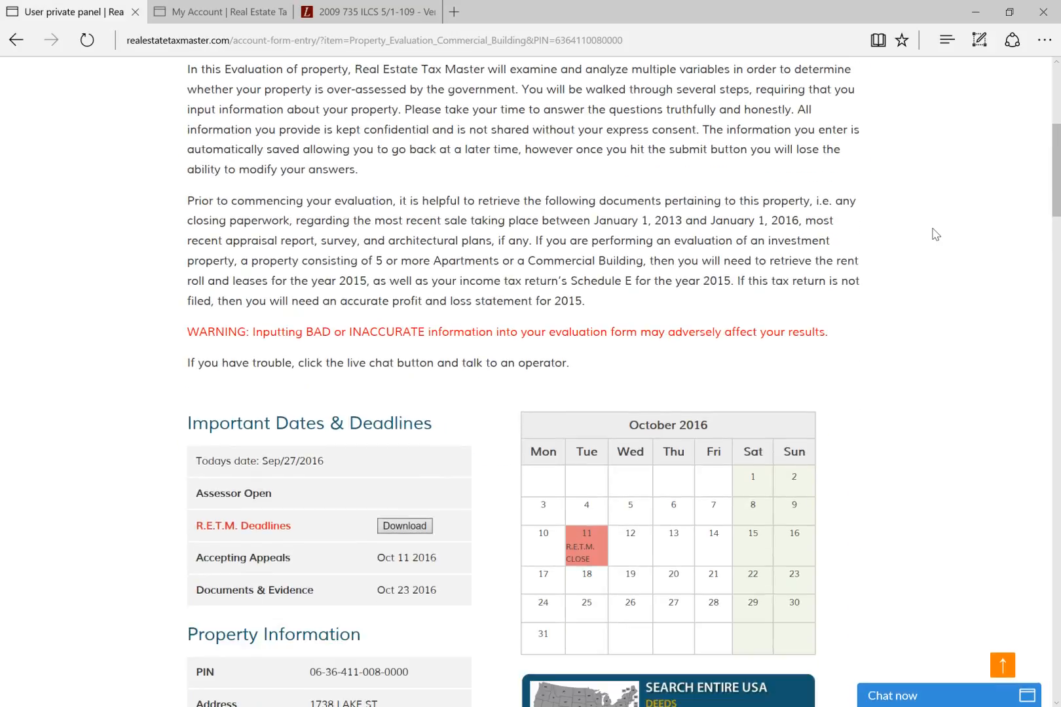
scroll(935, 233, down, 2)
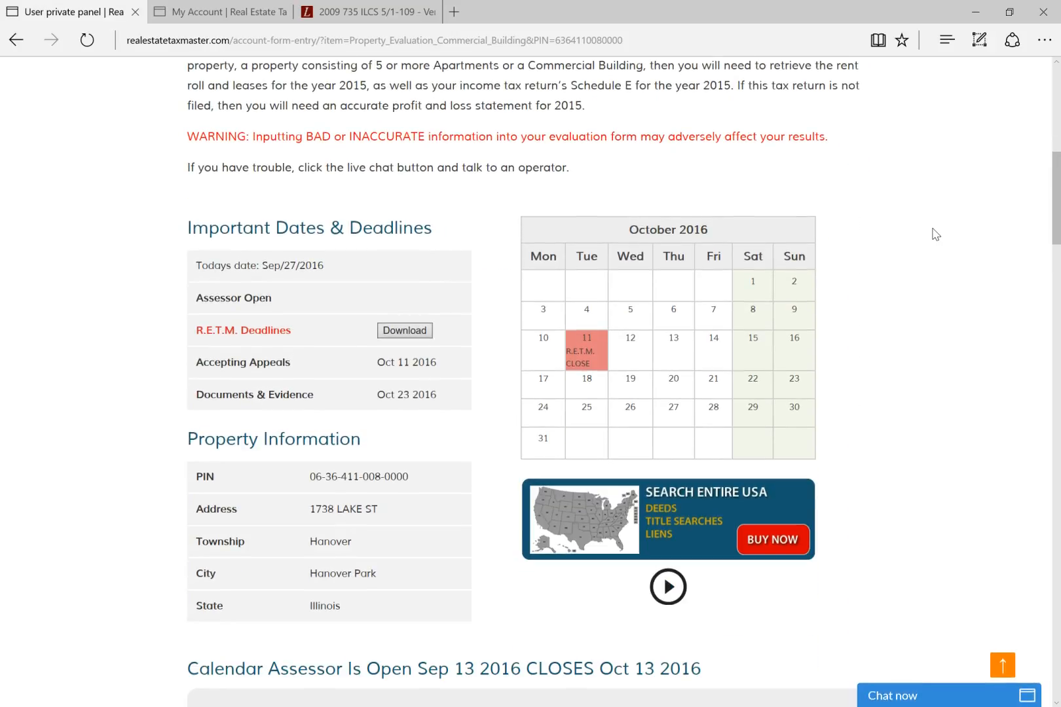
scroll(935, 234, down, 2)
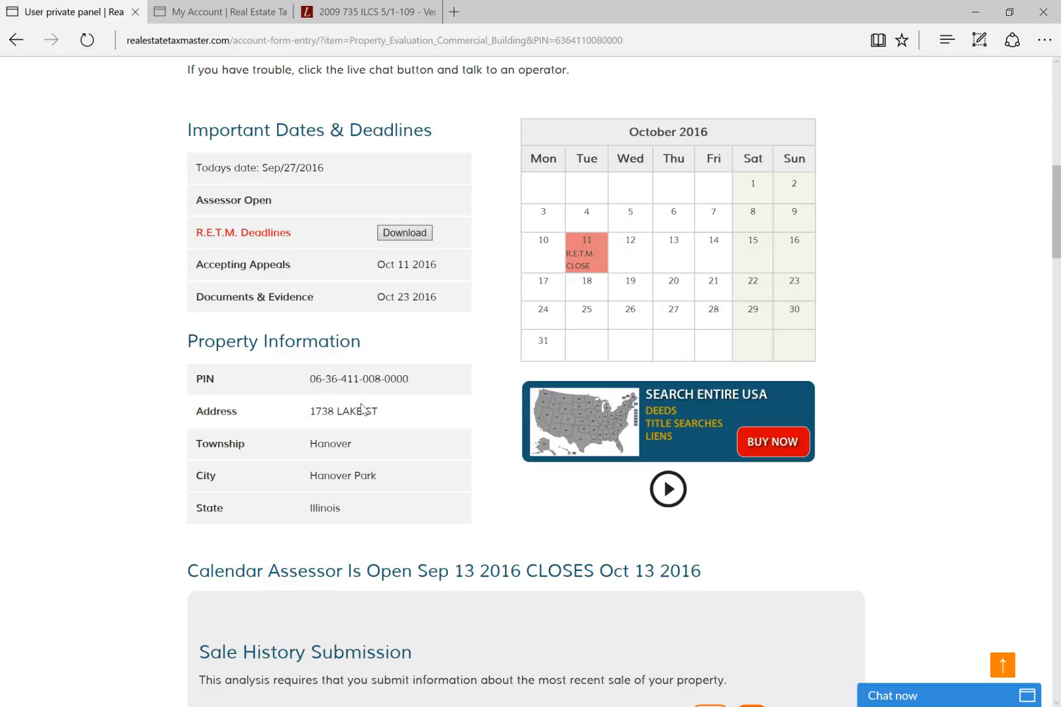
scroll(364, 419, down, 2)
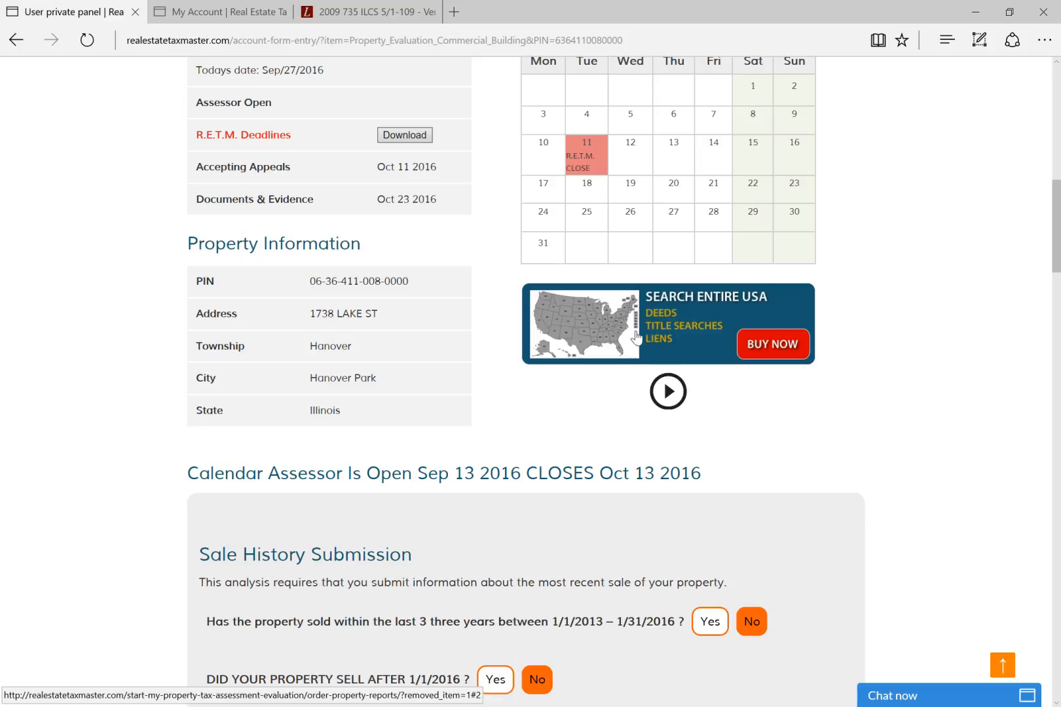
scroll(636, 338, down, 2)
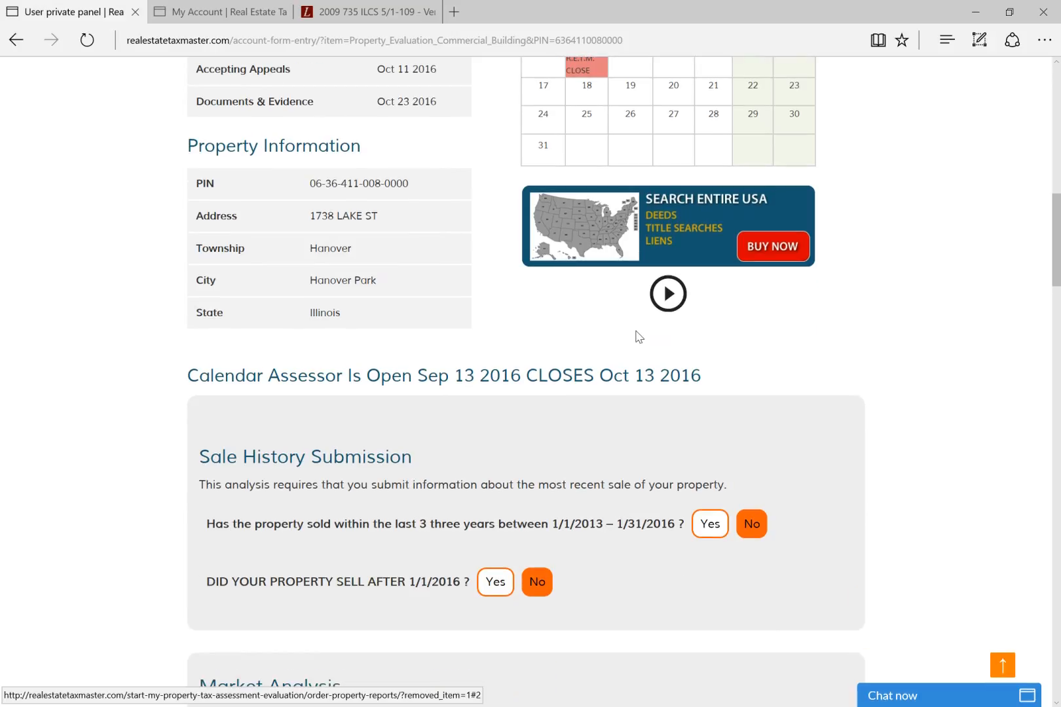
scroll(638, 336, down, 2)
scroll(639, 337, down, 2)
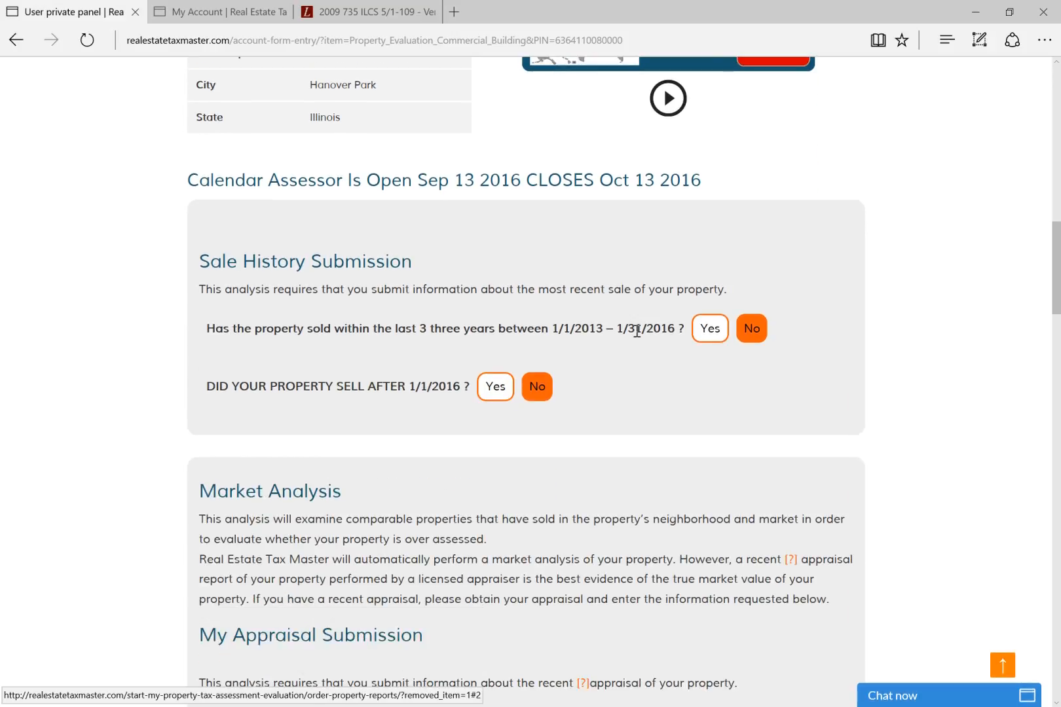
scroll(636, 334, down, 2)
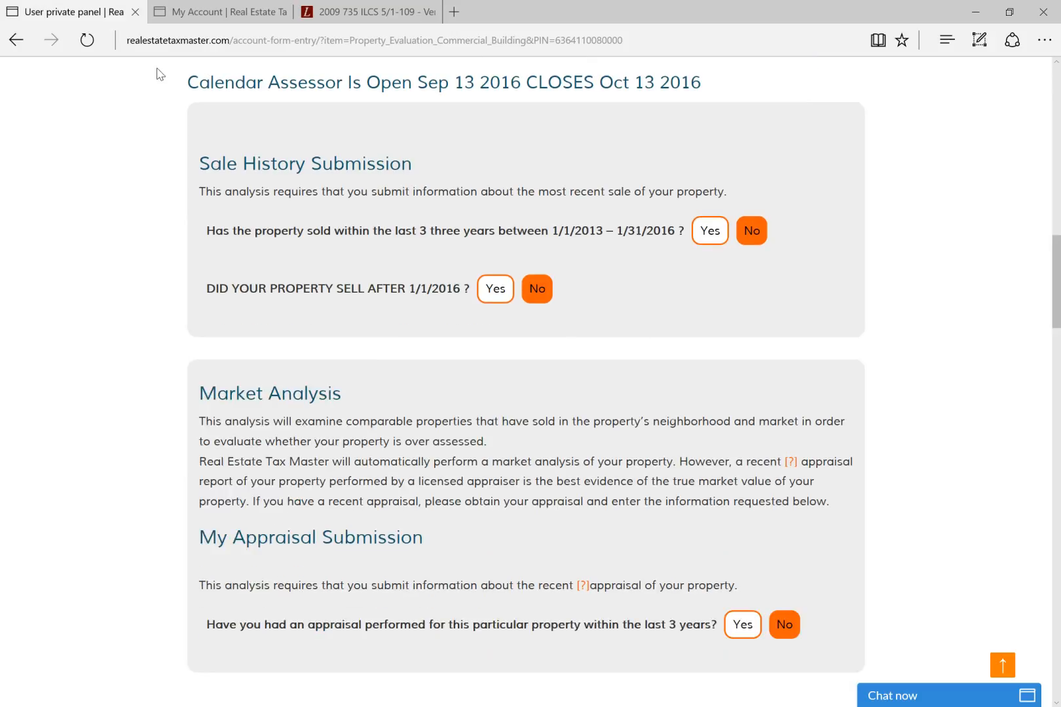
Highlight the heading with the assessor calendar's opening and closing dates, then clear the selection
drag(171, 83, 743, 79)
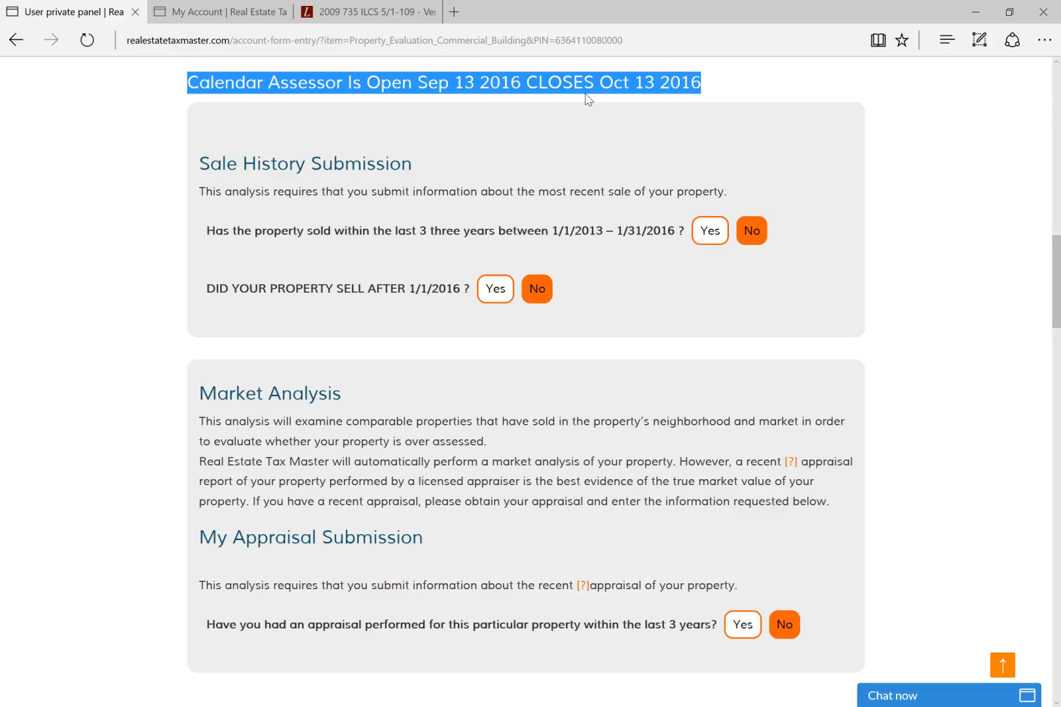
click(549, 87)
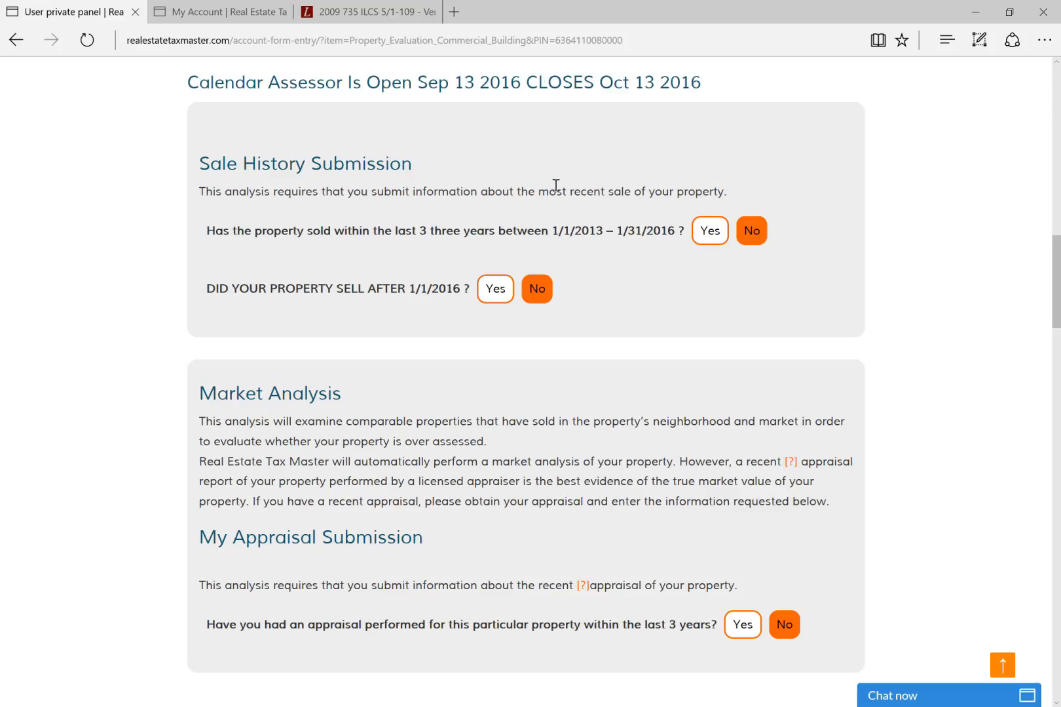
scroll(559, 187, down, 1)
scroll(560, 188, down, 1)
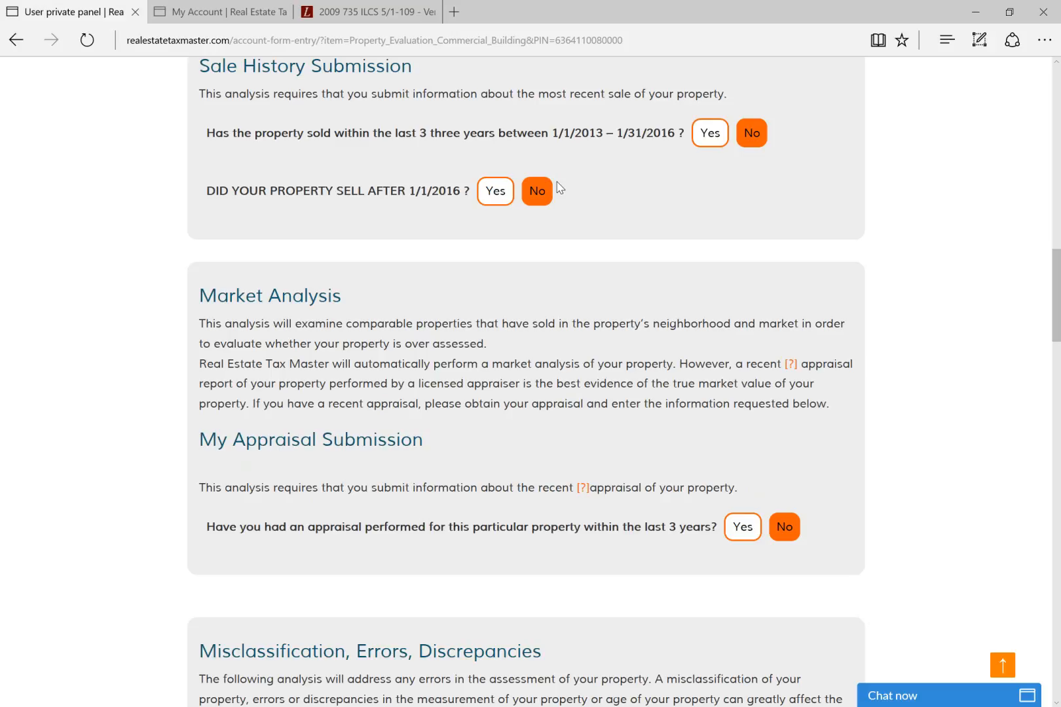
Try answering Yes to the property sale question for 1/1/2013 – 1/31/2016, and set the answer back to No
scroll(556, 187, up, 2)
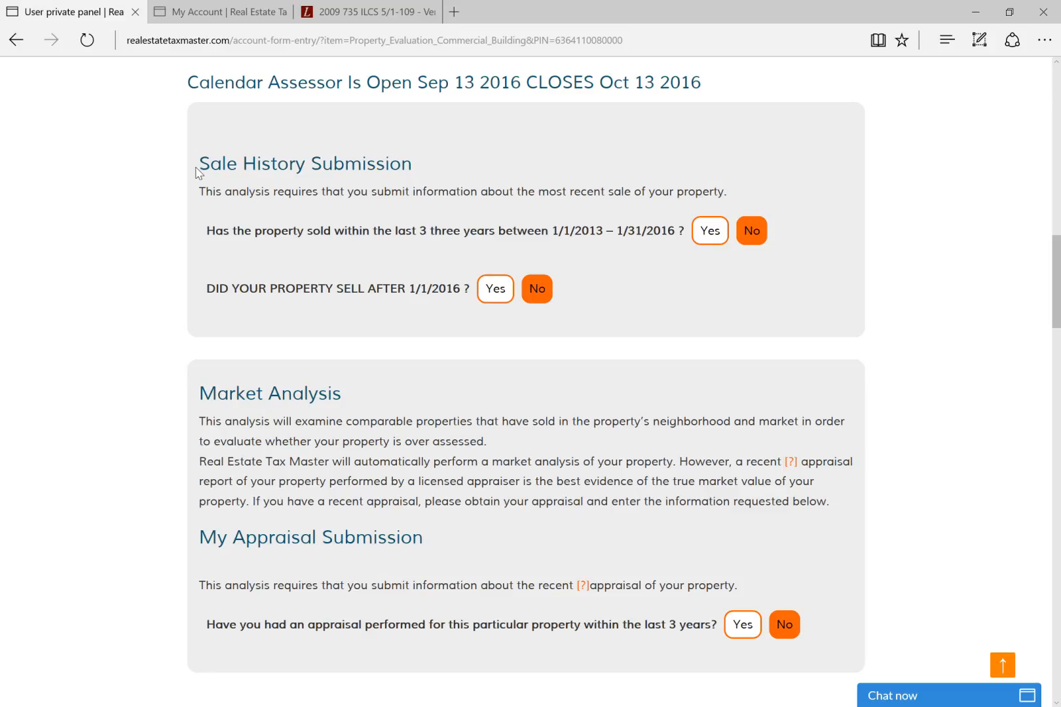
drag(200, 166, 412, 166)
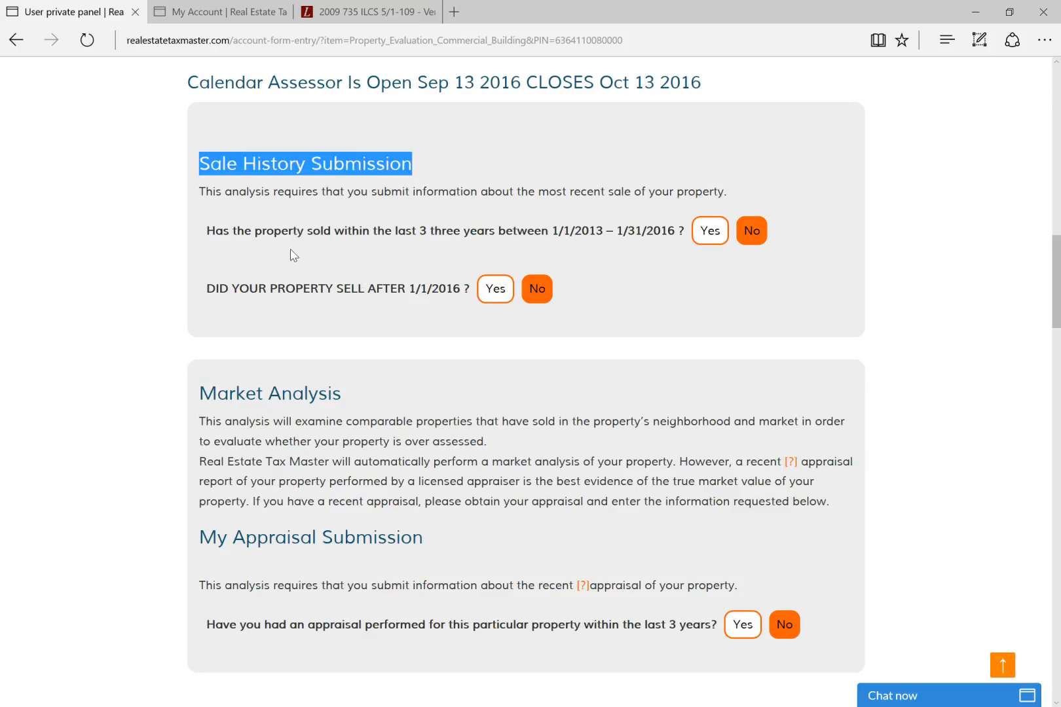
click(717, 242)
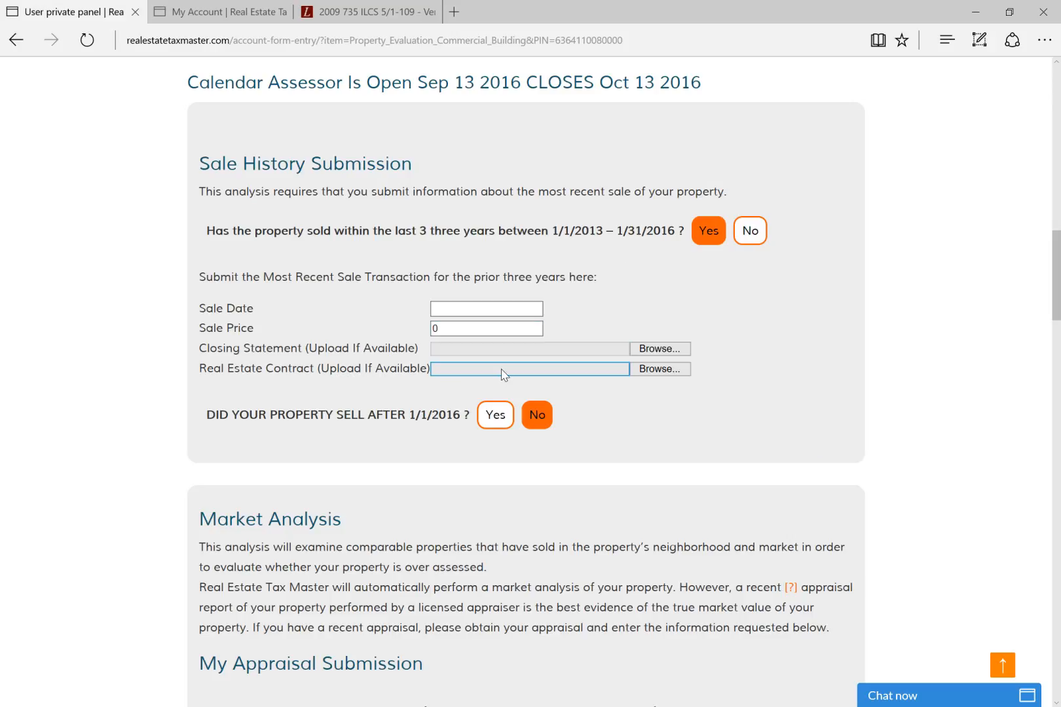
click(750, 231)
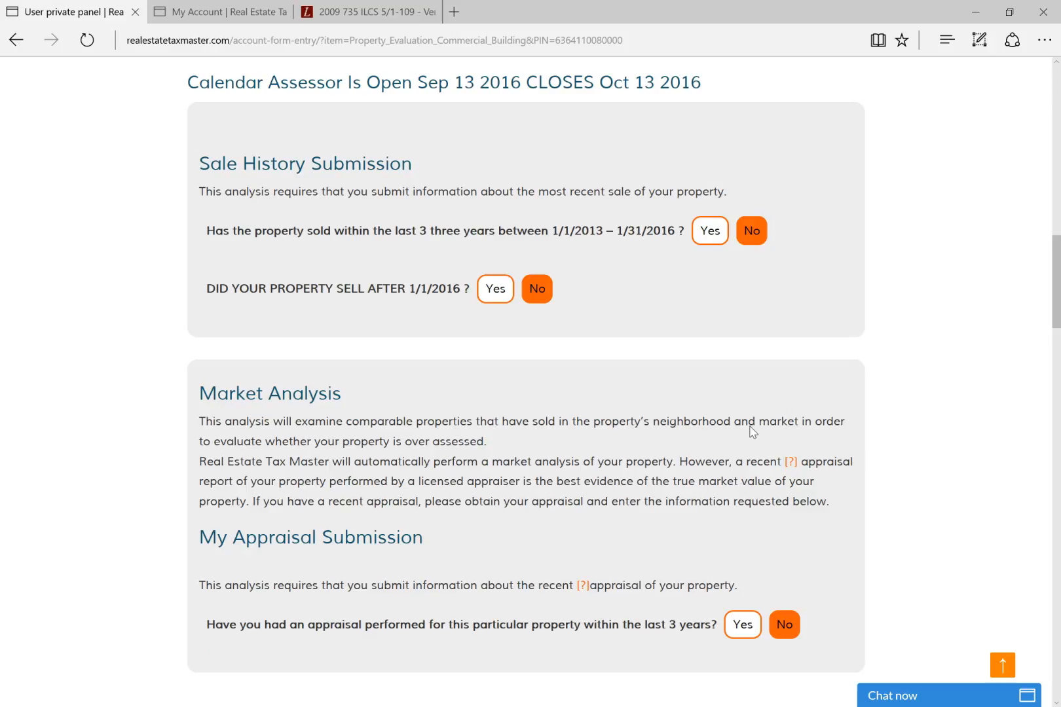
Answer Yes to an appraisal within the last 3 years and review the appraisal fields through the report upload
scroll(750, 431, down, 5)
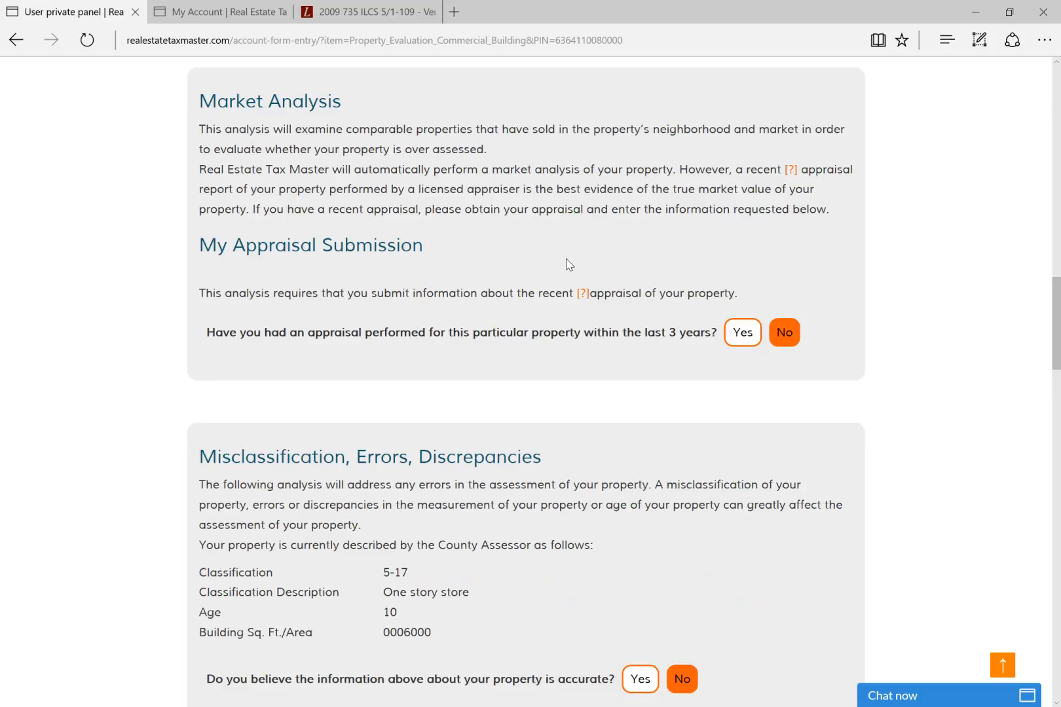
click(751, 339)
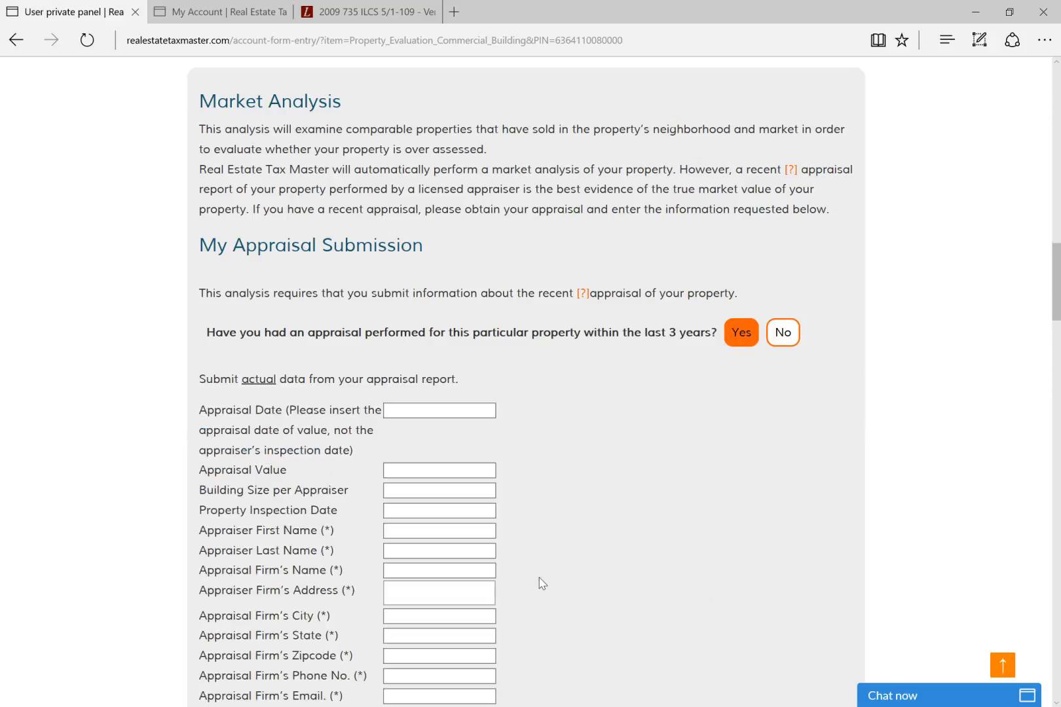
scroll(487, 459, down, 5)
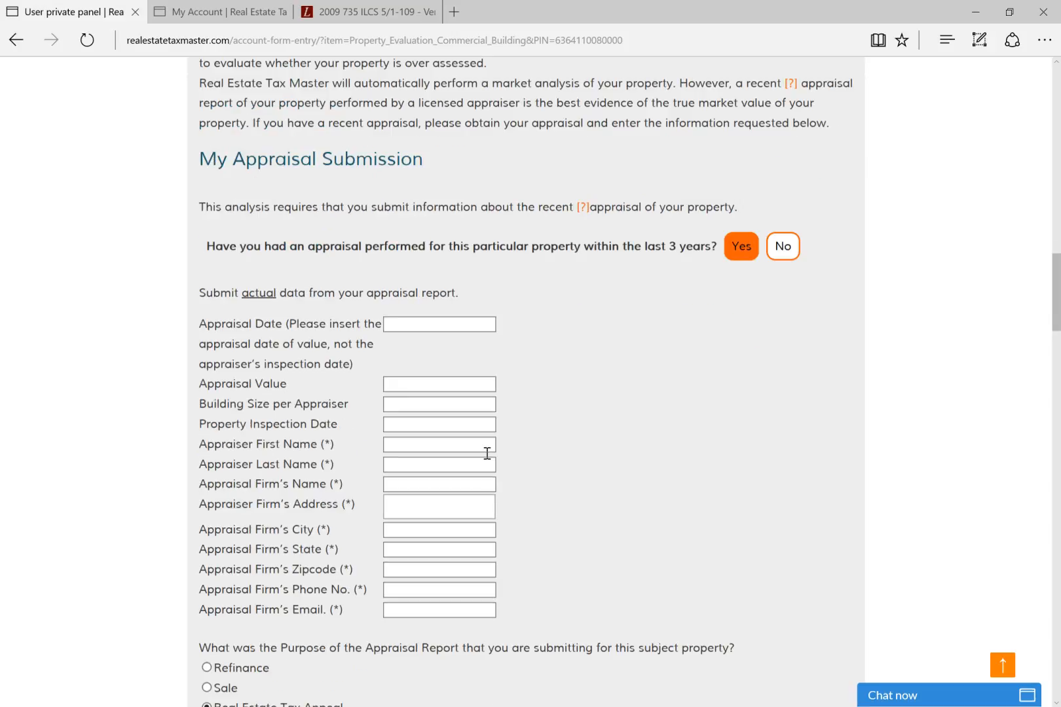
scroll(467, 398, down, 4)
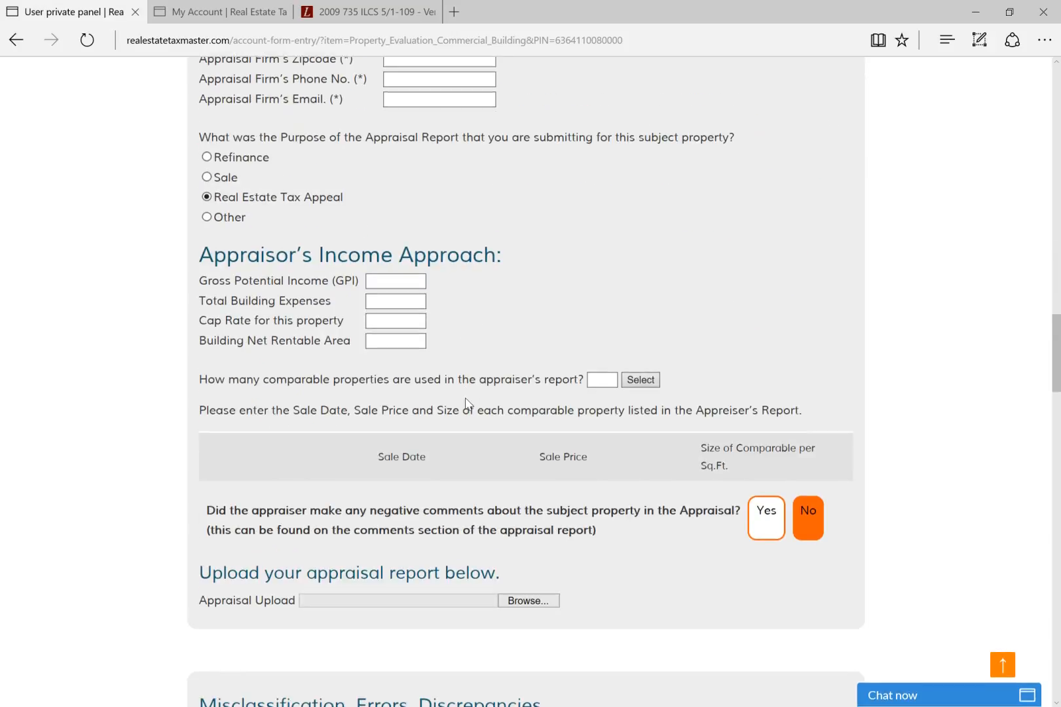
scroll(466, 402, down, 3)
click(613, 196)
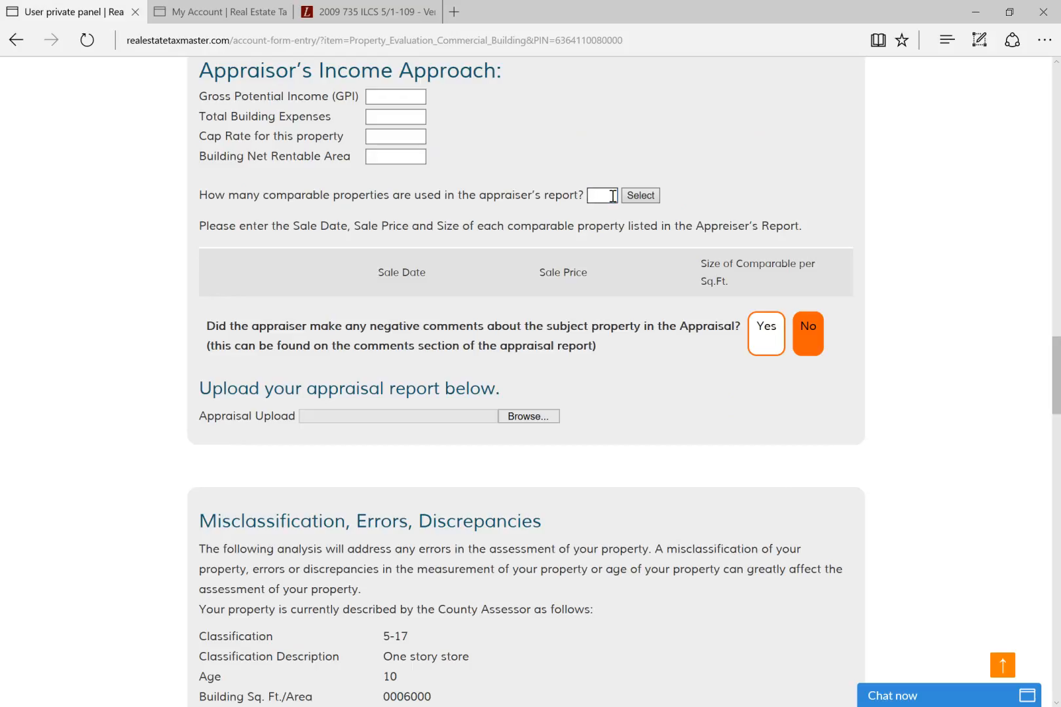
scroll(614, 199, down, 3)
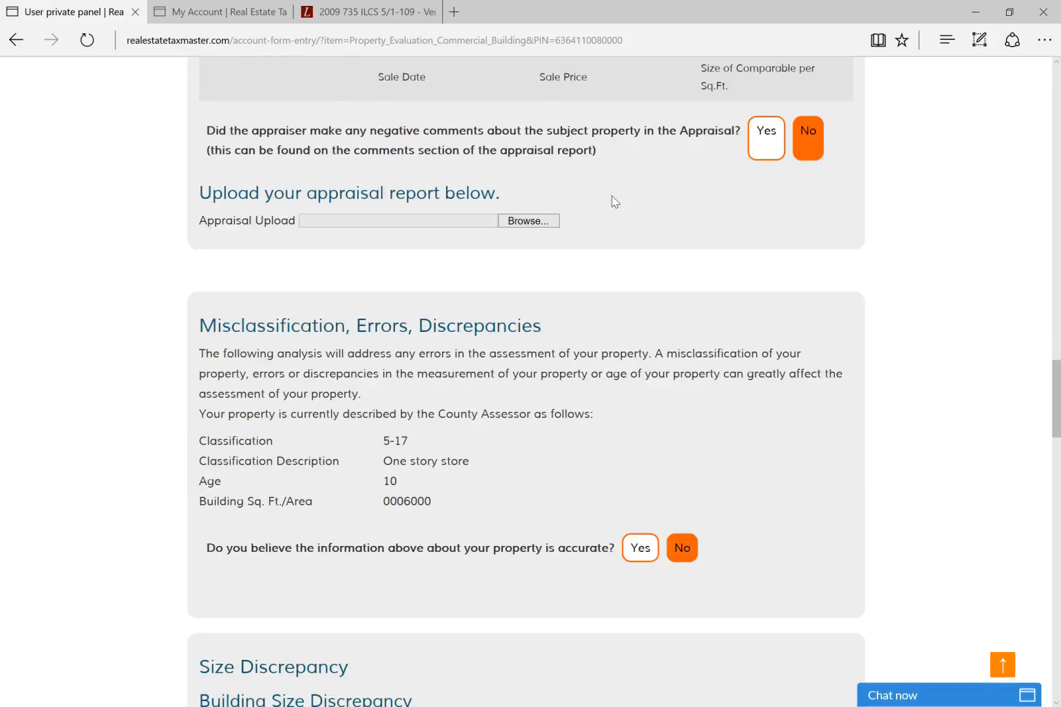
scroll(614, 201, up, 2)
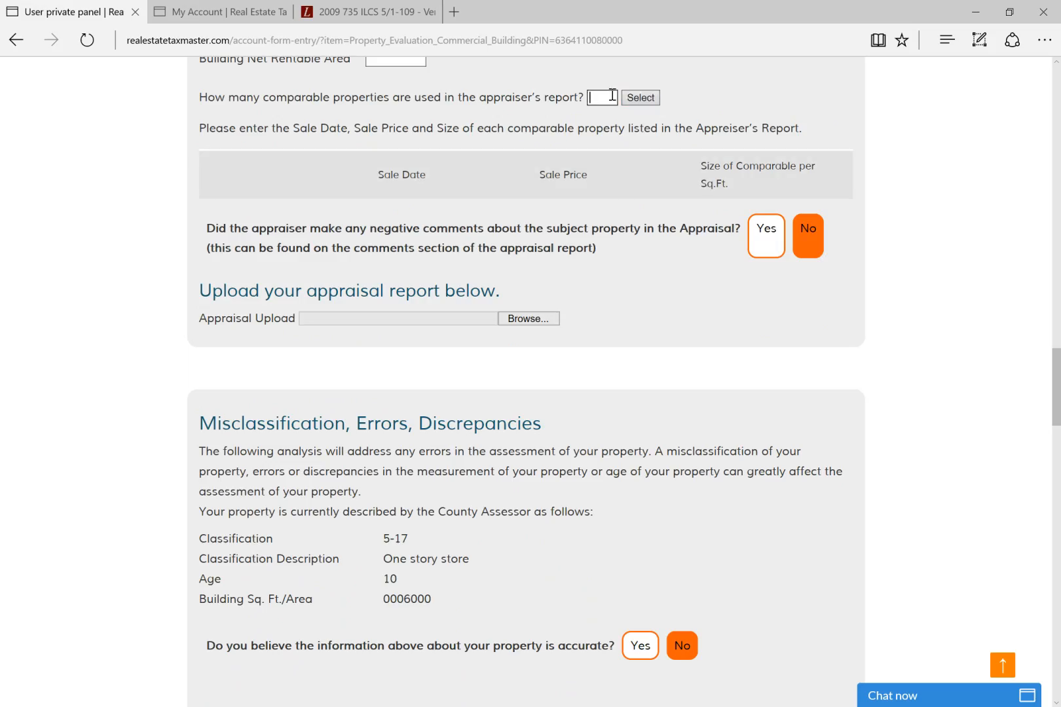
scroll(601, 172, down, 2)
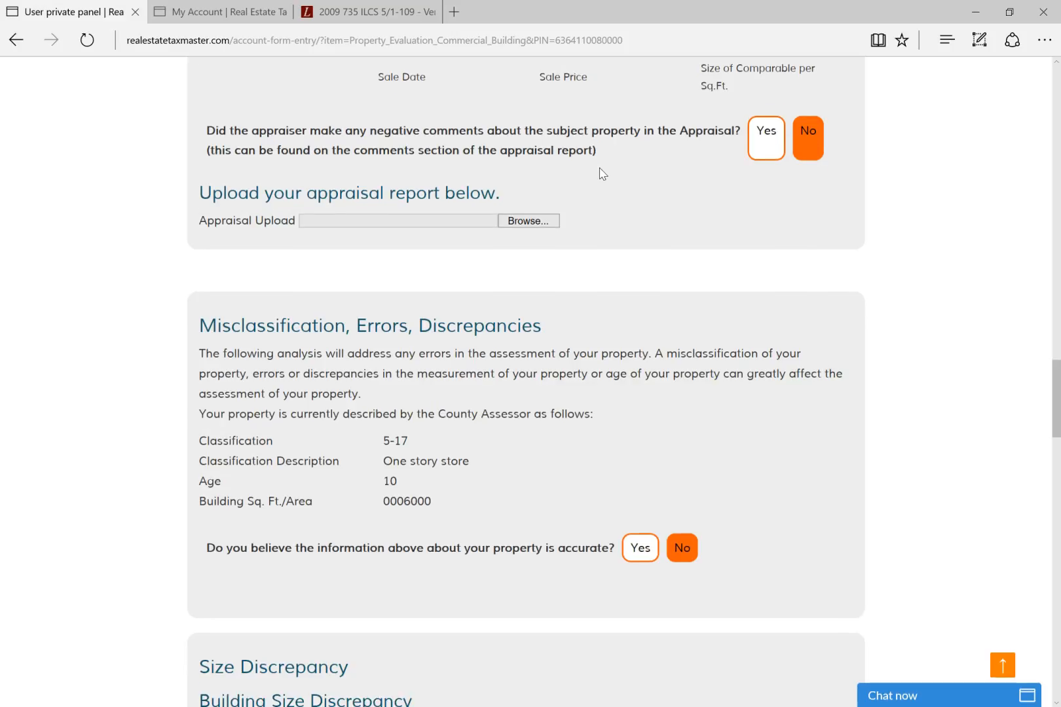
Examine the Misclassification, Errors, Discrepancies section, highlighting its heading and the assessor's classification, age and building area
scroll(602, 174, down, 2)
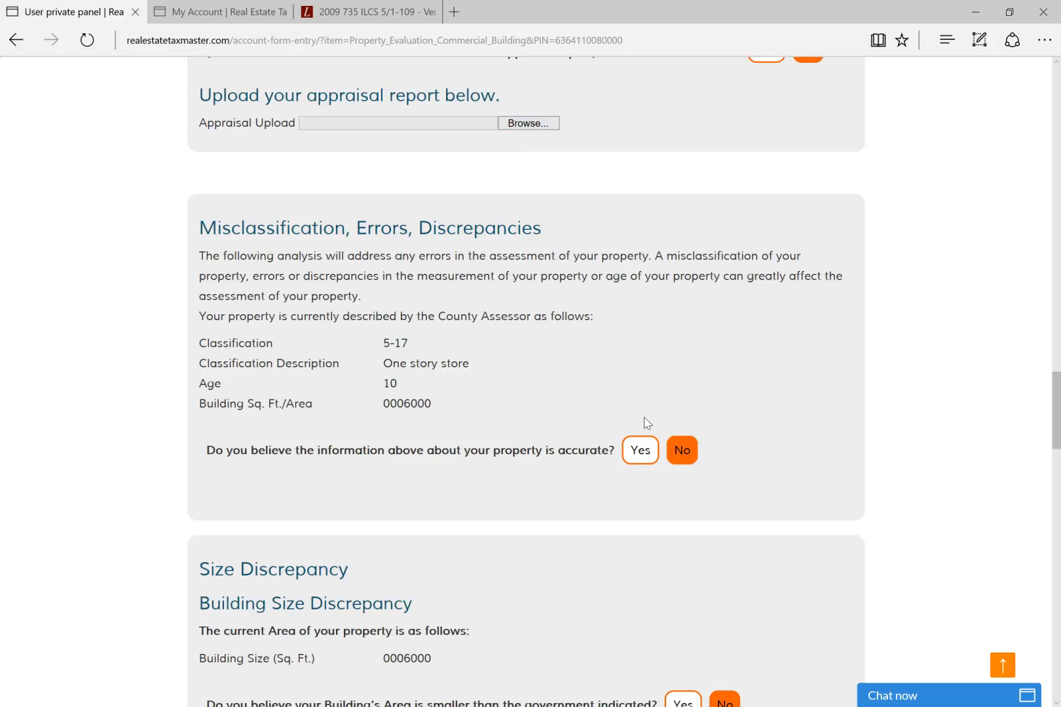
scroll(641, 395, down, 1)
scroll(640, 394, down, 1)
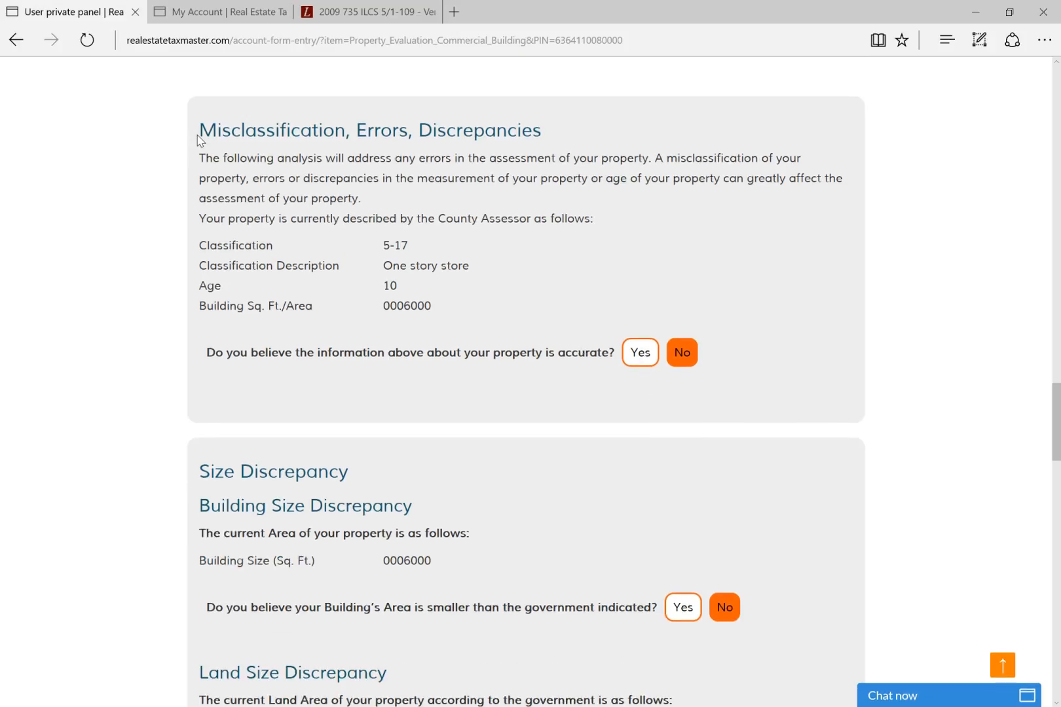
drag(198, 139, 438, 147)
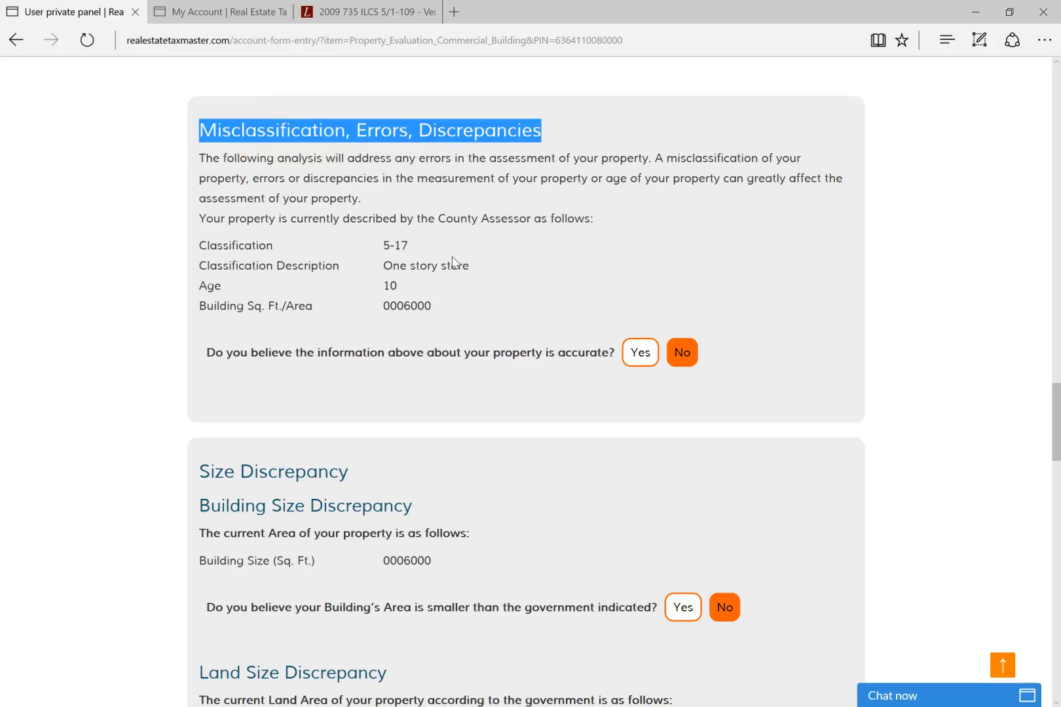
scroll(443, 264, down, 2)
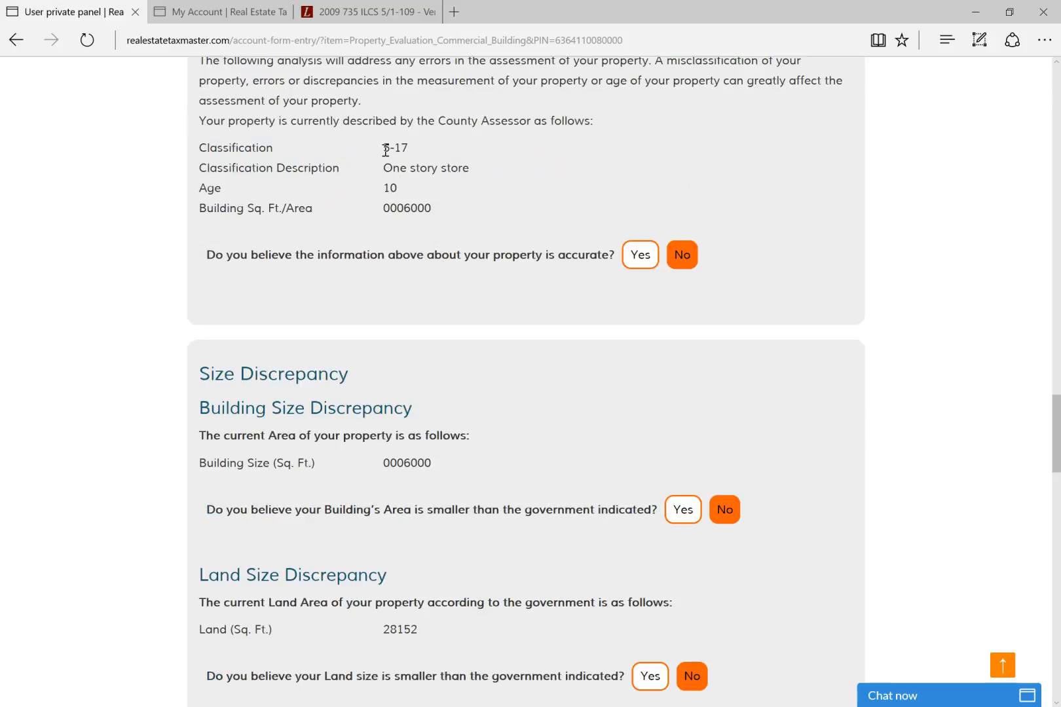
drag(385, 151, 428, 150)
drag(382, 190, 421, 210)
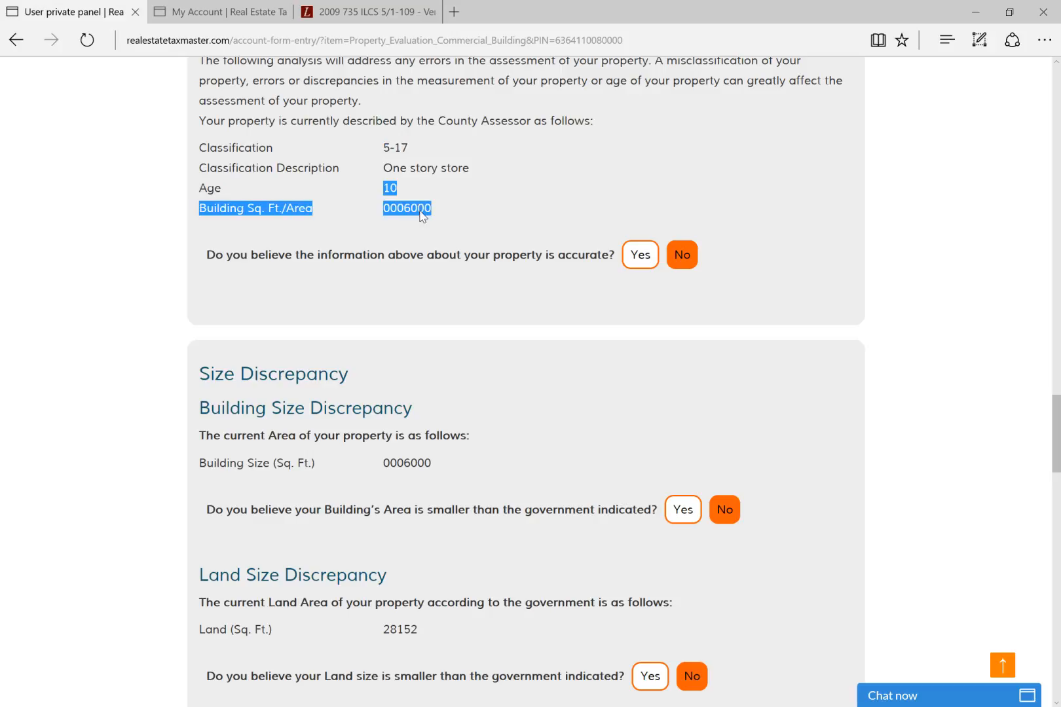
scroll(420, 216, down, 2)
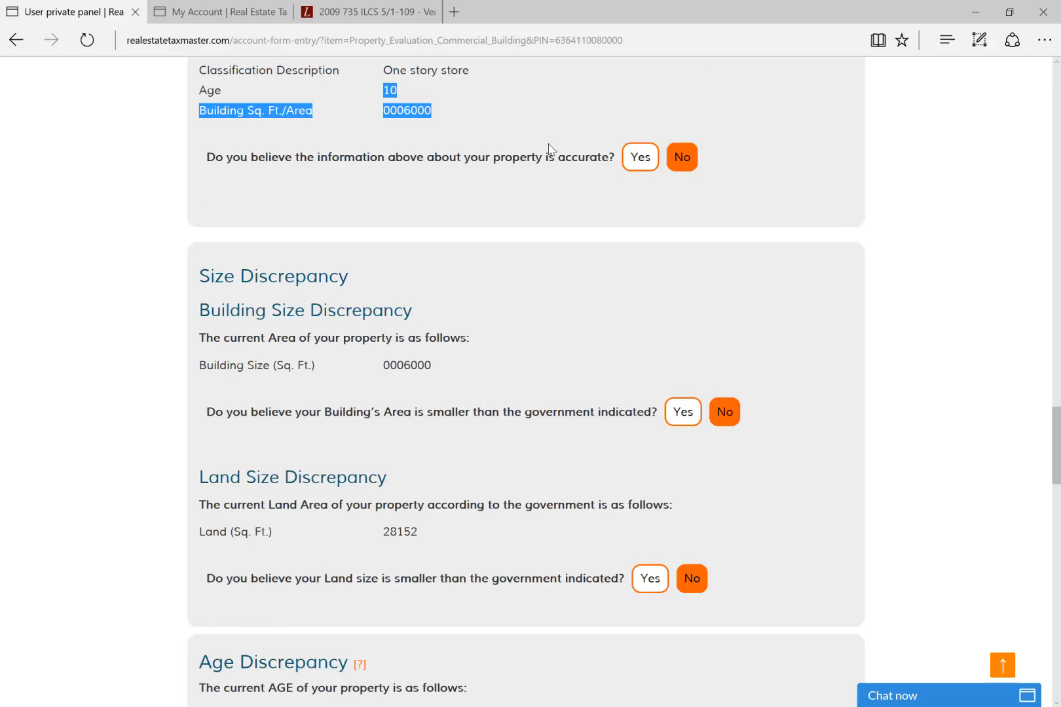
Answer Yes to the property information accuracy question and choose Single Family with the style Individual Townhome or Rowhouse
click(642, 162)
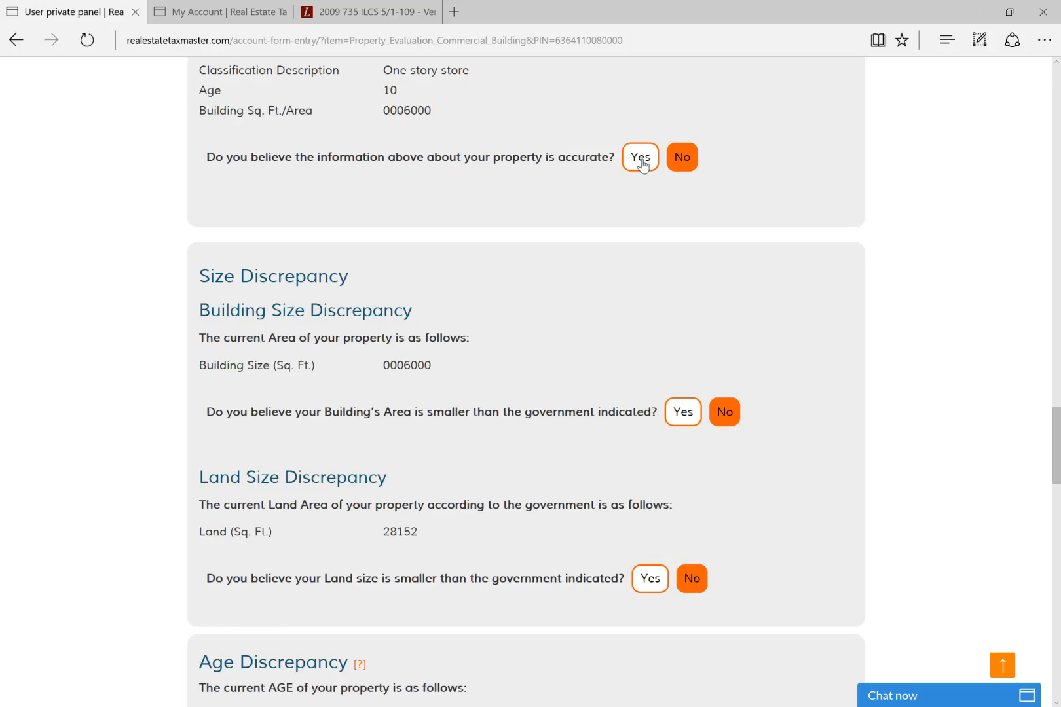
click(677, 159)
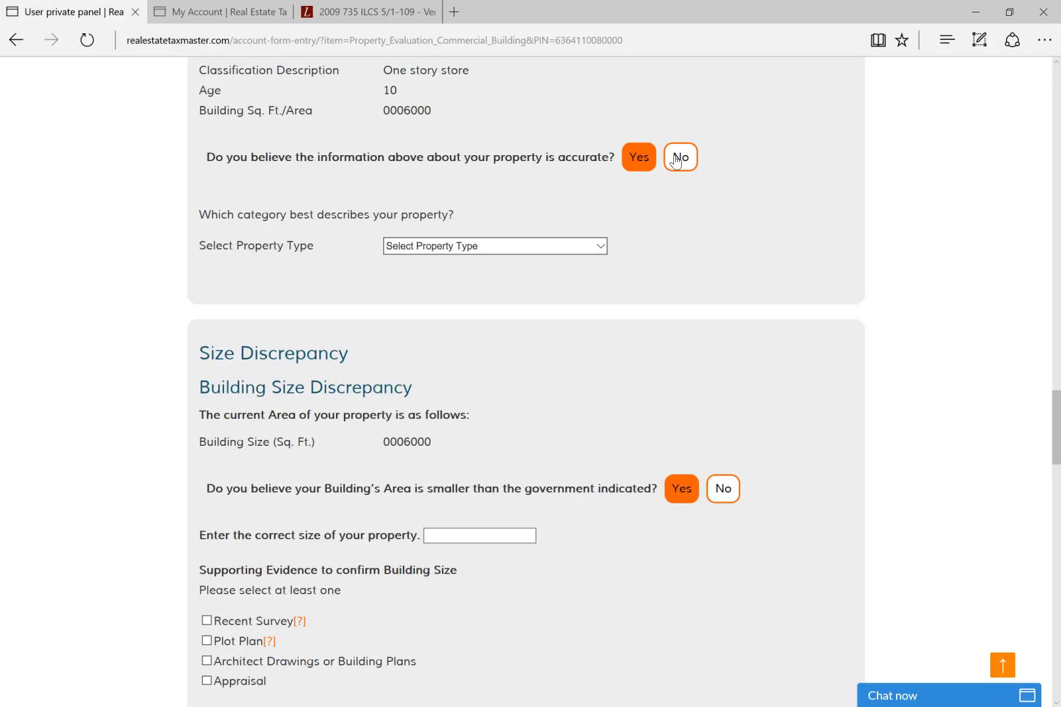
click(558, 247)
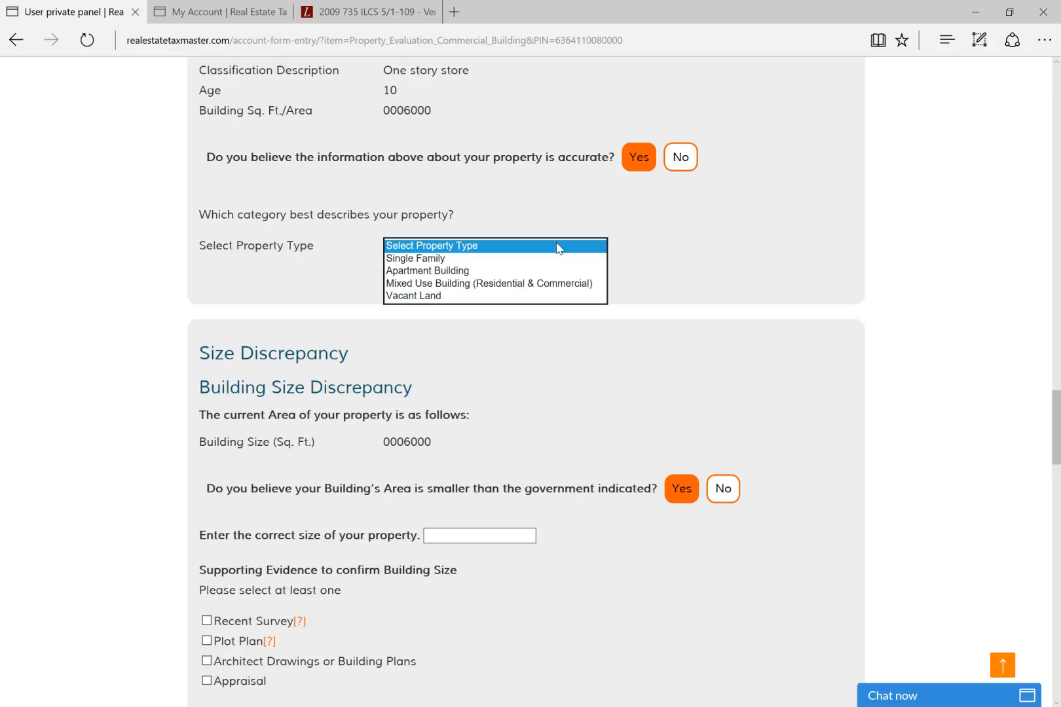
click(449, 259)
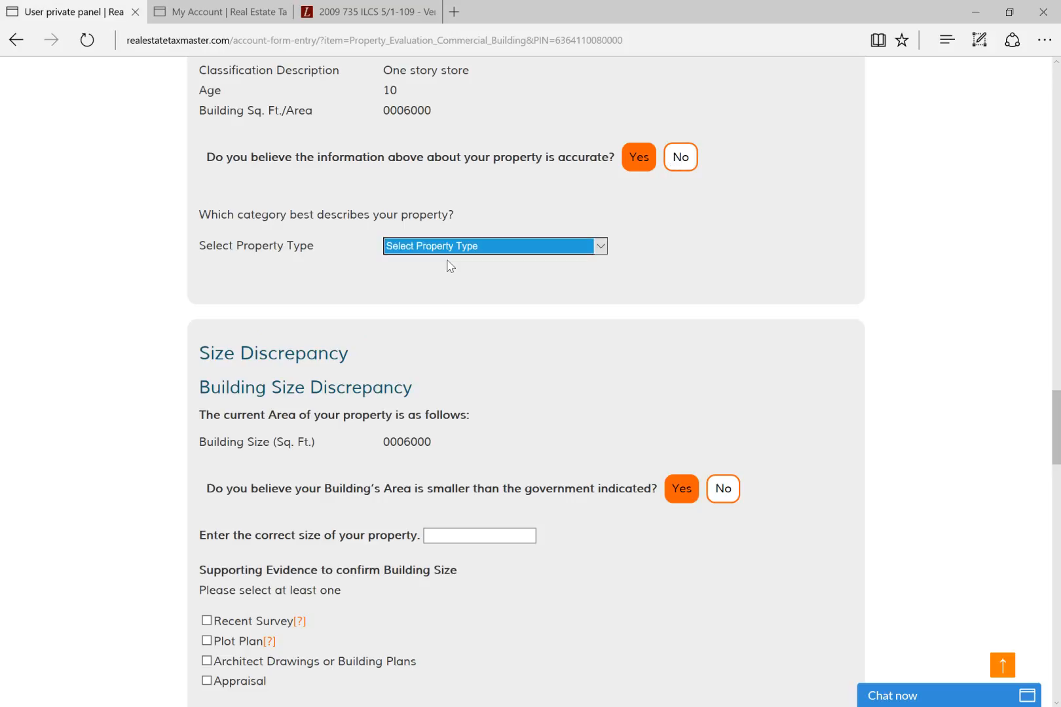
click(448, 266)
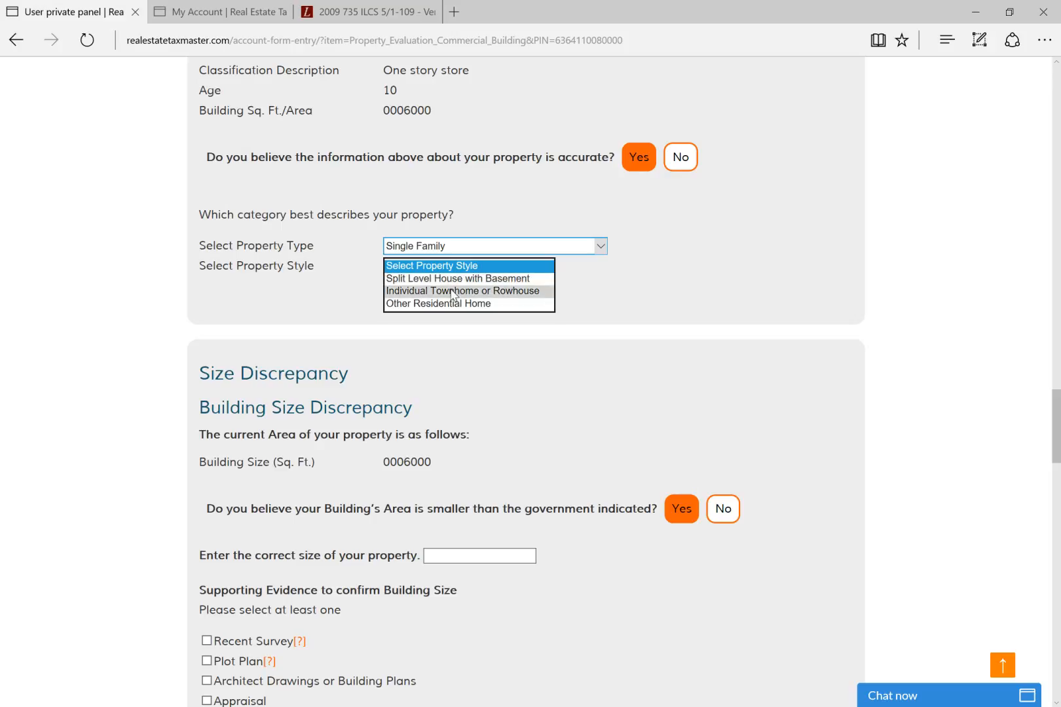
click(451, 291)
Select Recent Survey as building size evidence, and Appraisal and Government Issued Building Permit as building age evidence
scroll(436, 252, down, 1)
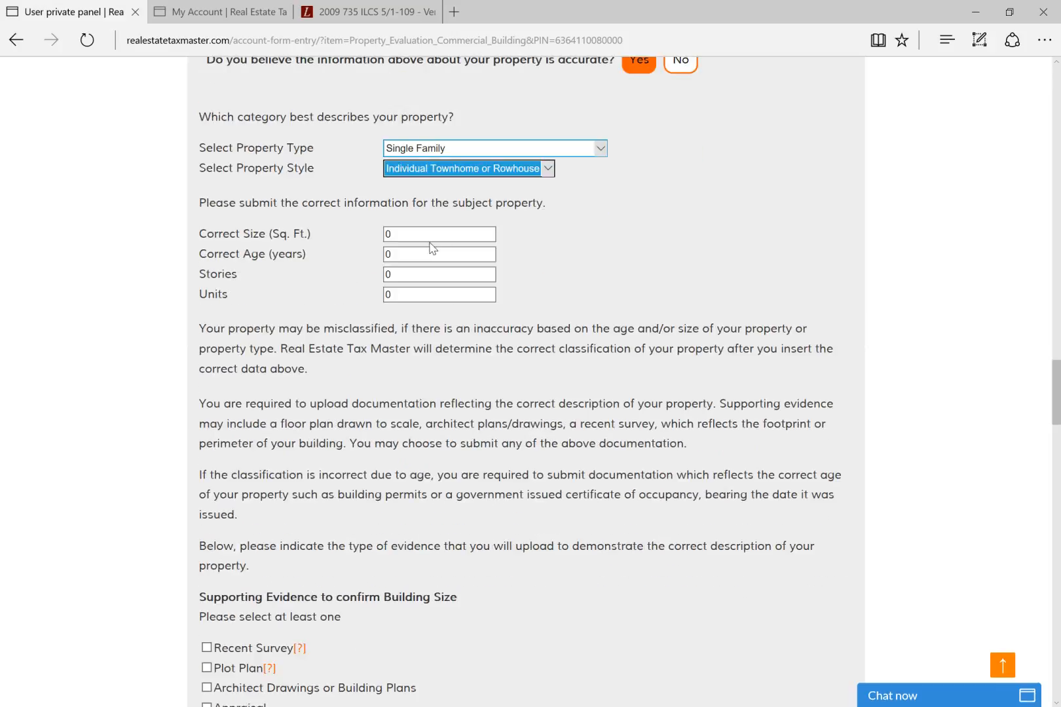
click(423, 272)
scroll(426, 273, down, 1)
scroll(426, 274, down, 1)
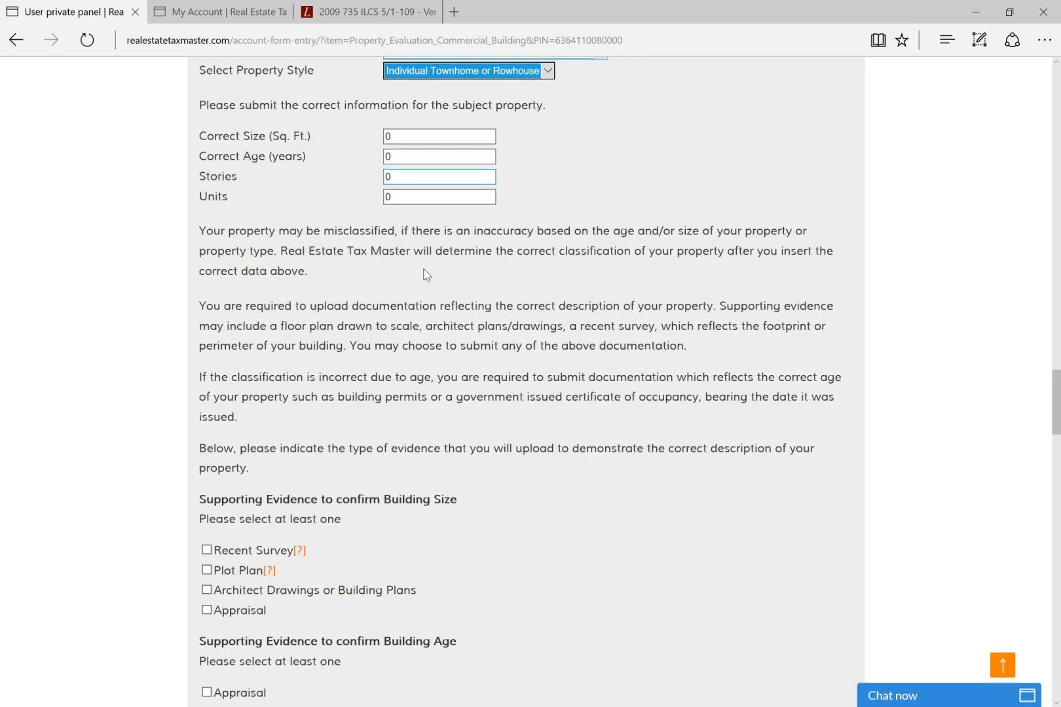
scroll(426, 274, down, 1)
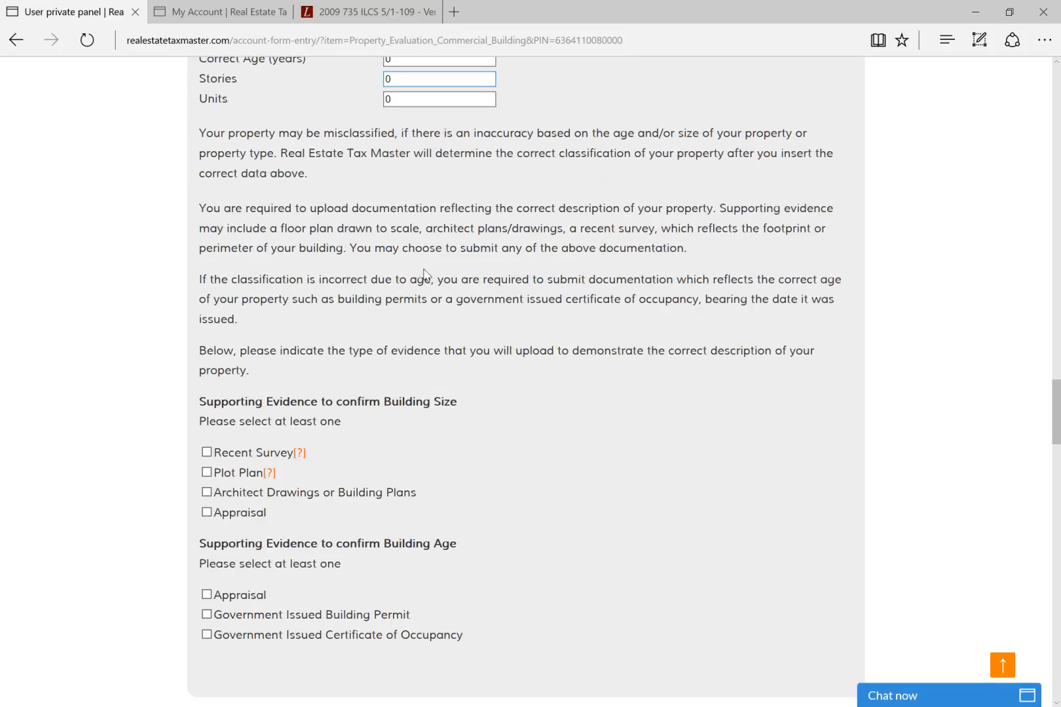
scroll(425, 274, down, 1)
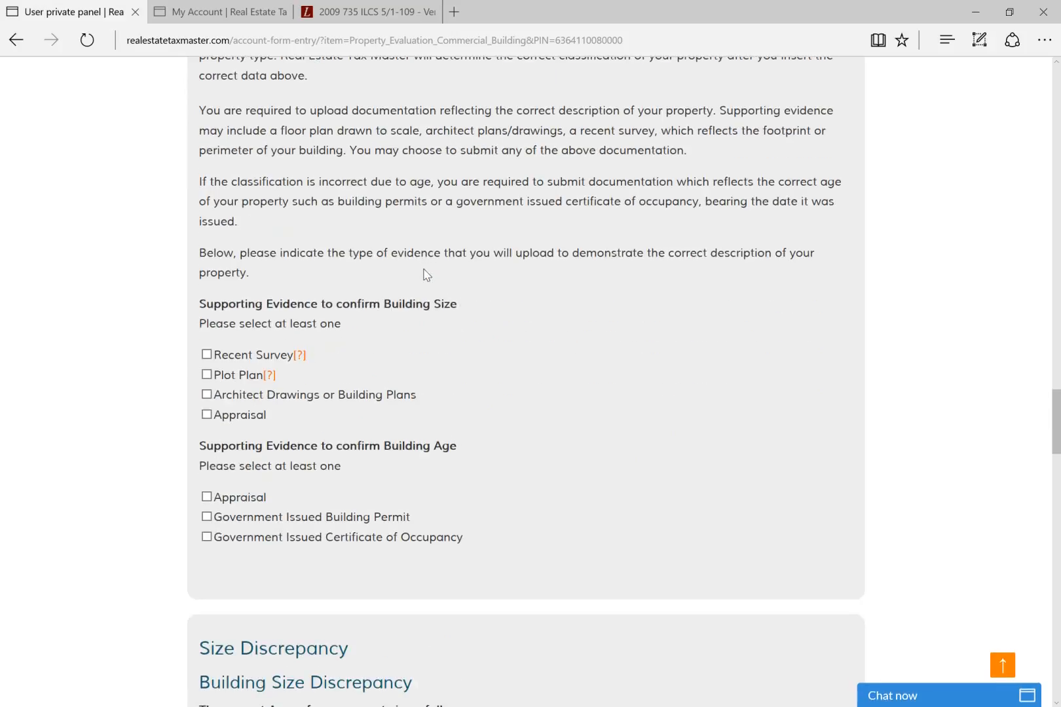
scroll(424, 274, down, 2)
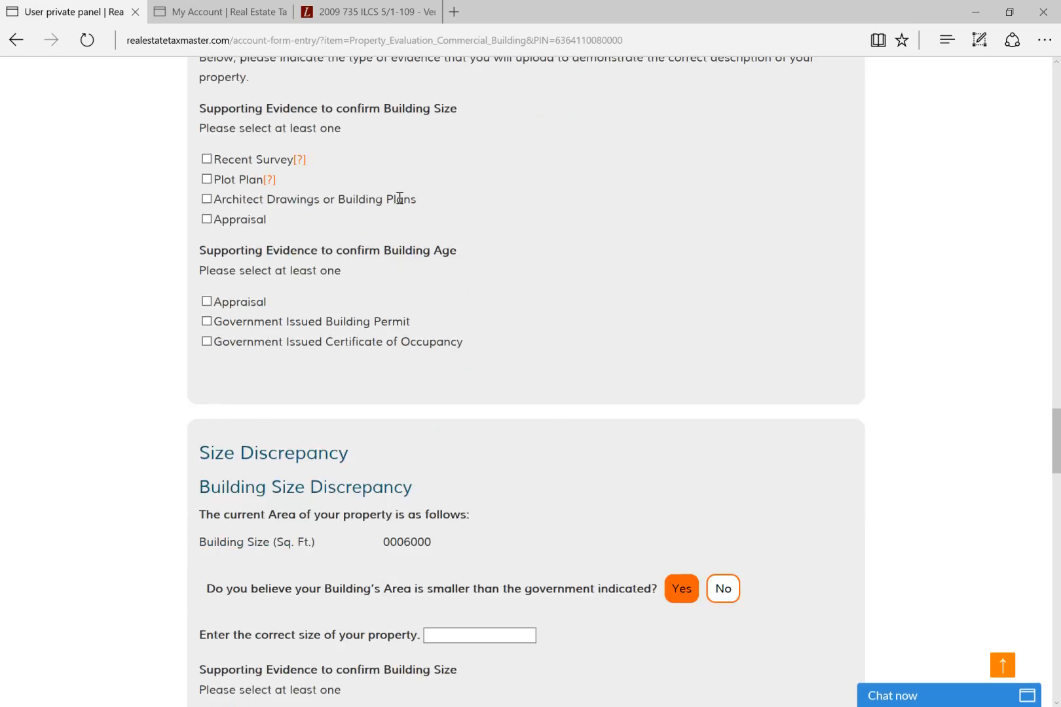
click(207, 159)
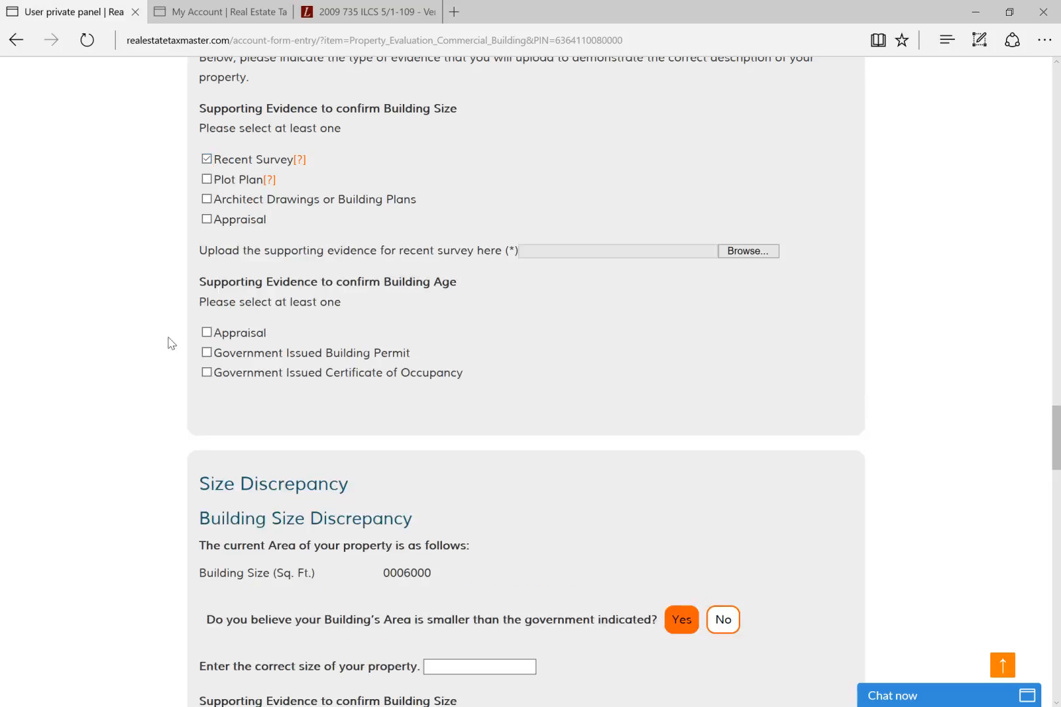
click(207, 332)
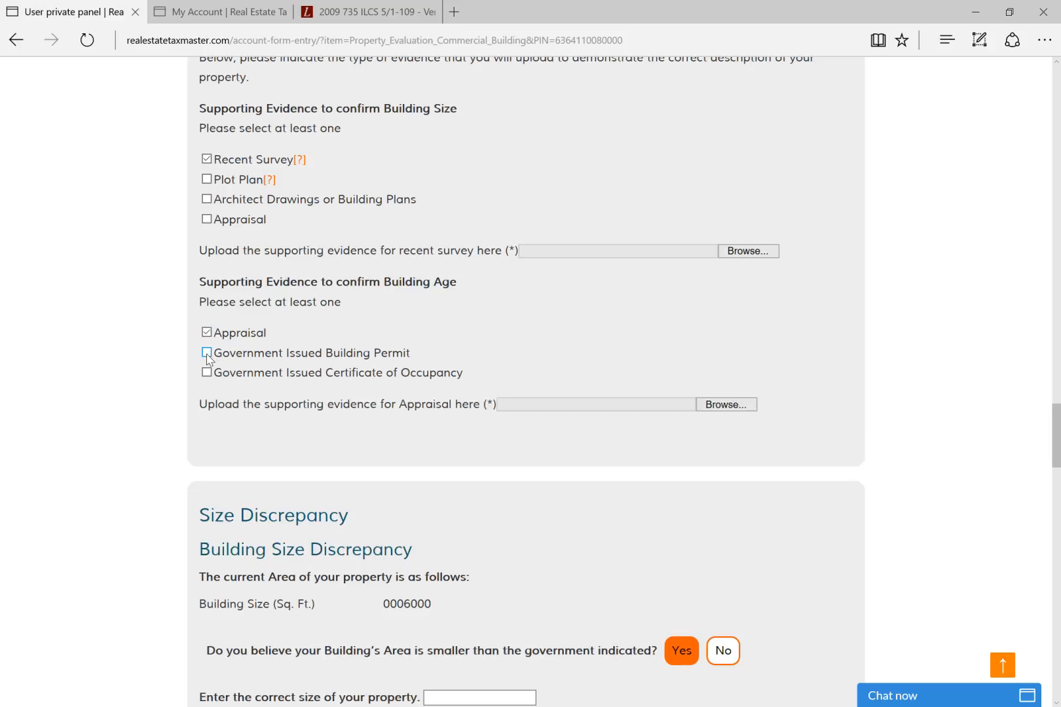
click(207, 354)
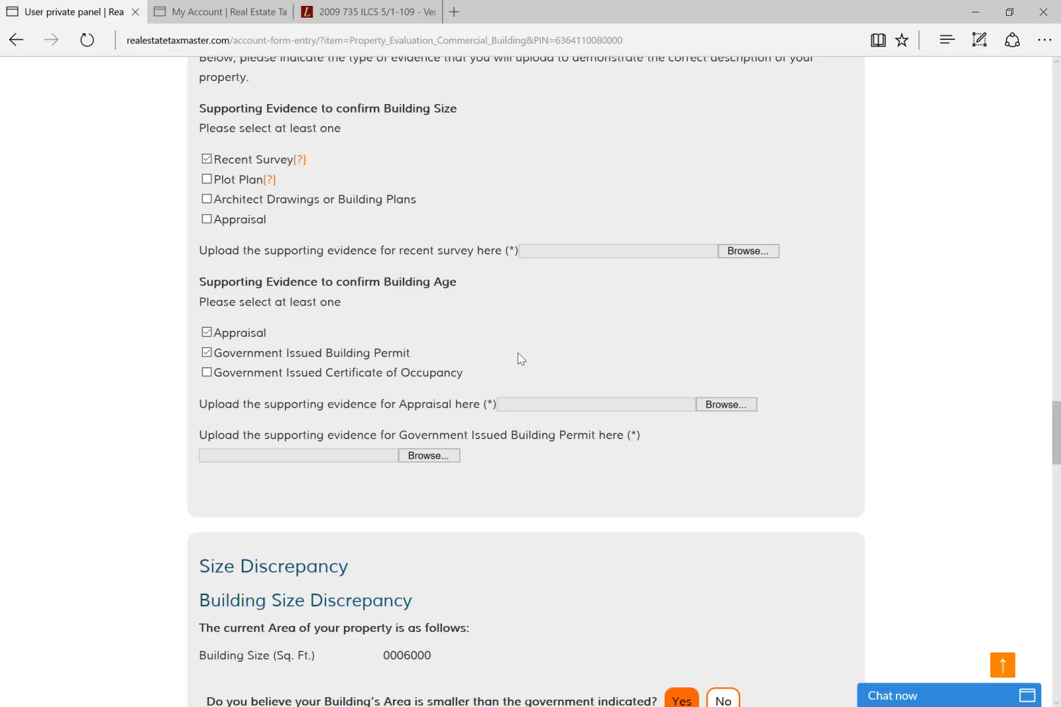
Look over the building size, land size and age discrepancy questions, and highlight the Economic Analysis heading
scroll(517, 358, down, 5)
scroll(520, 359, down, 1)
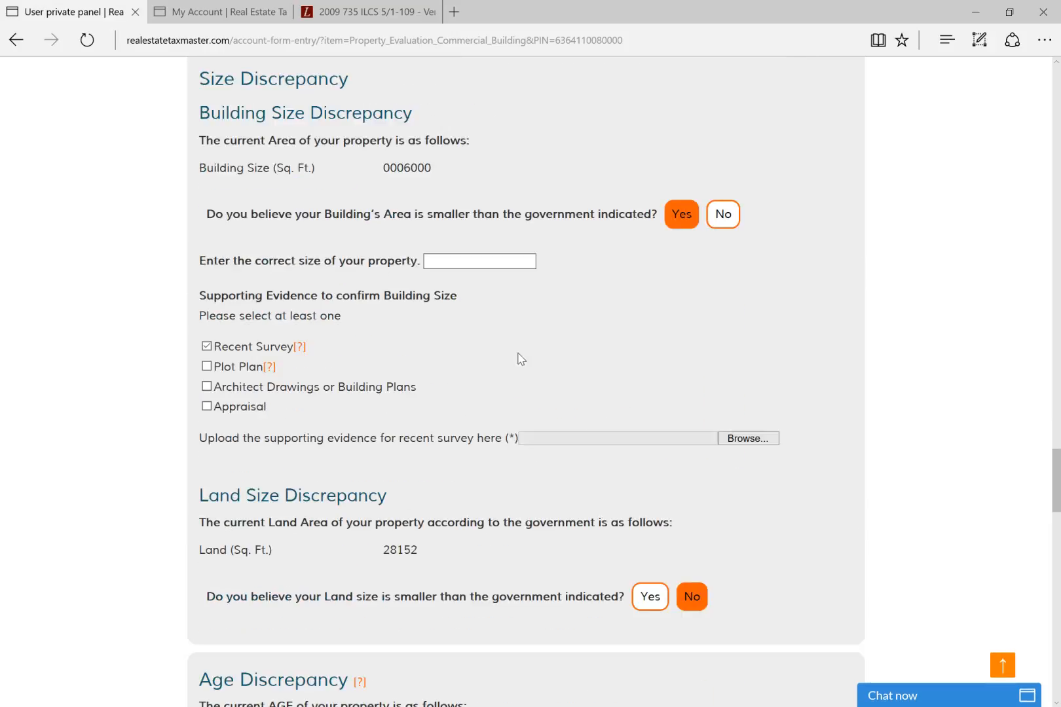
scroll(272, 213, down, 1)
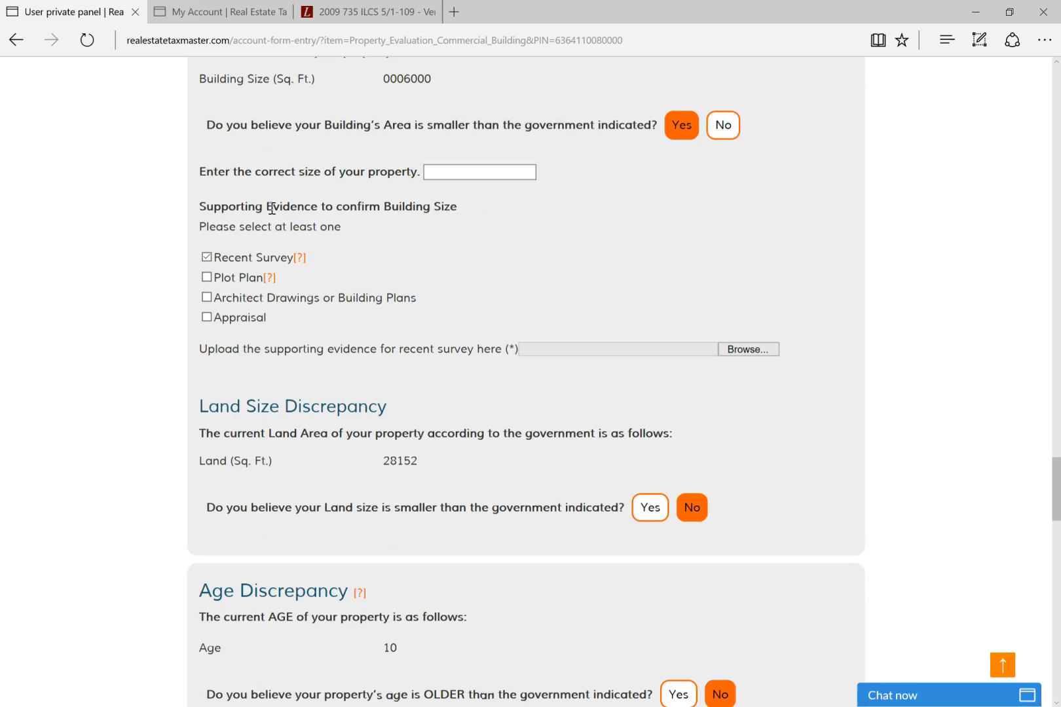
scroll(273, 214, down, 3)
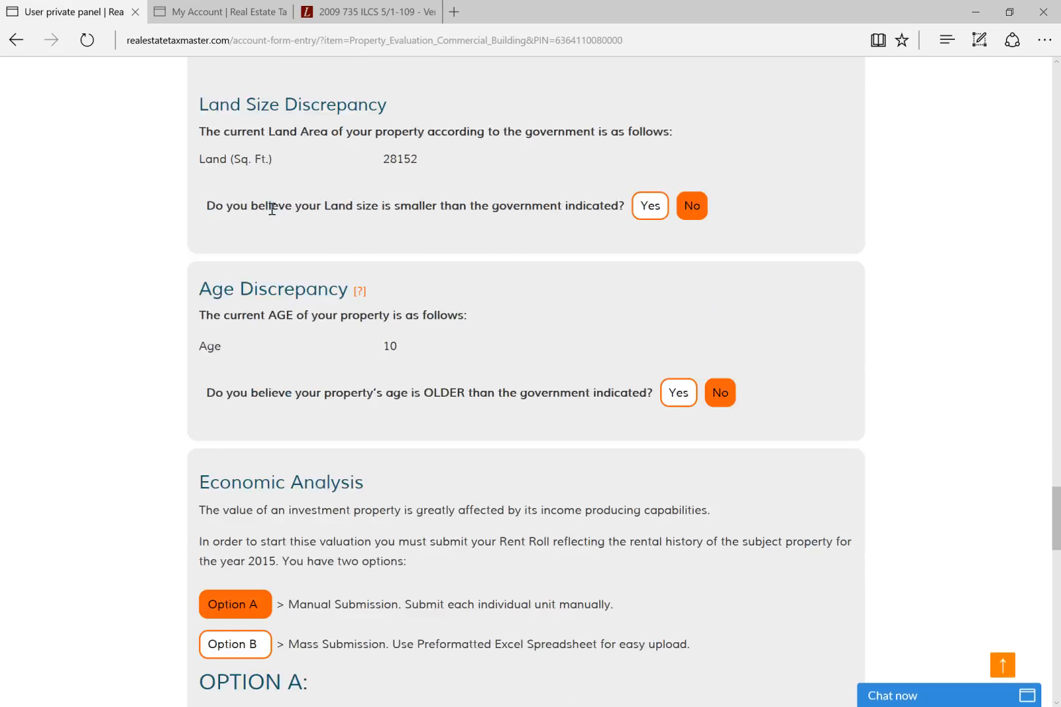
scroll(272, 208, down, 4)
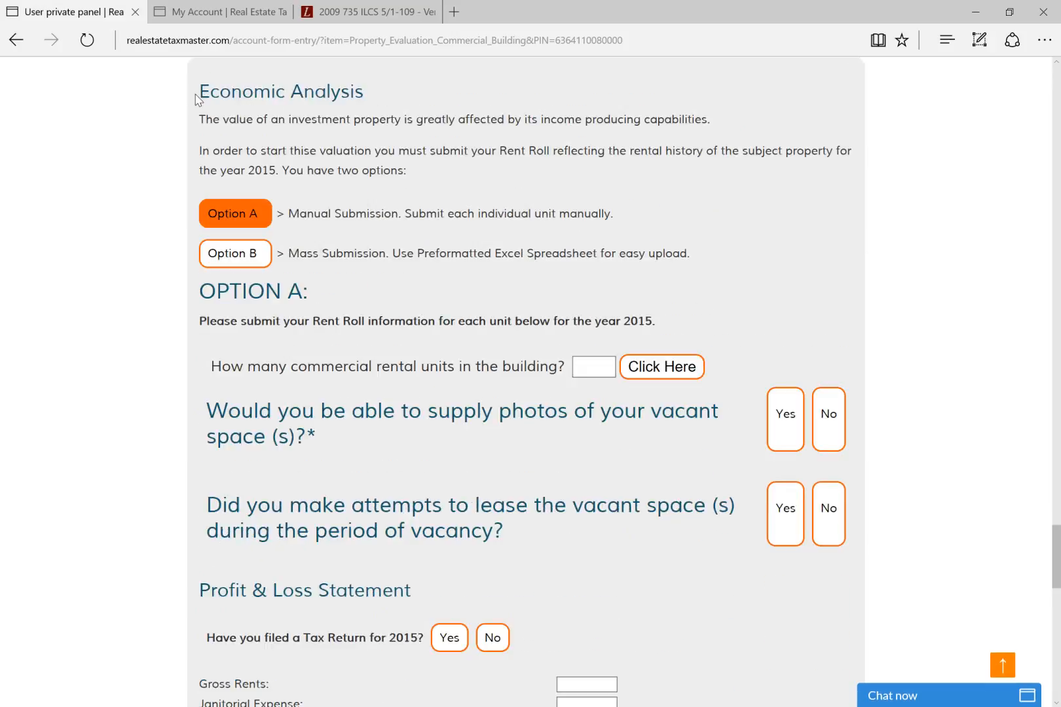
drag(200, 93, 366, 97)
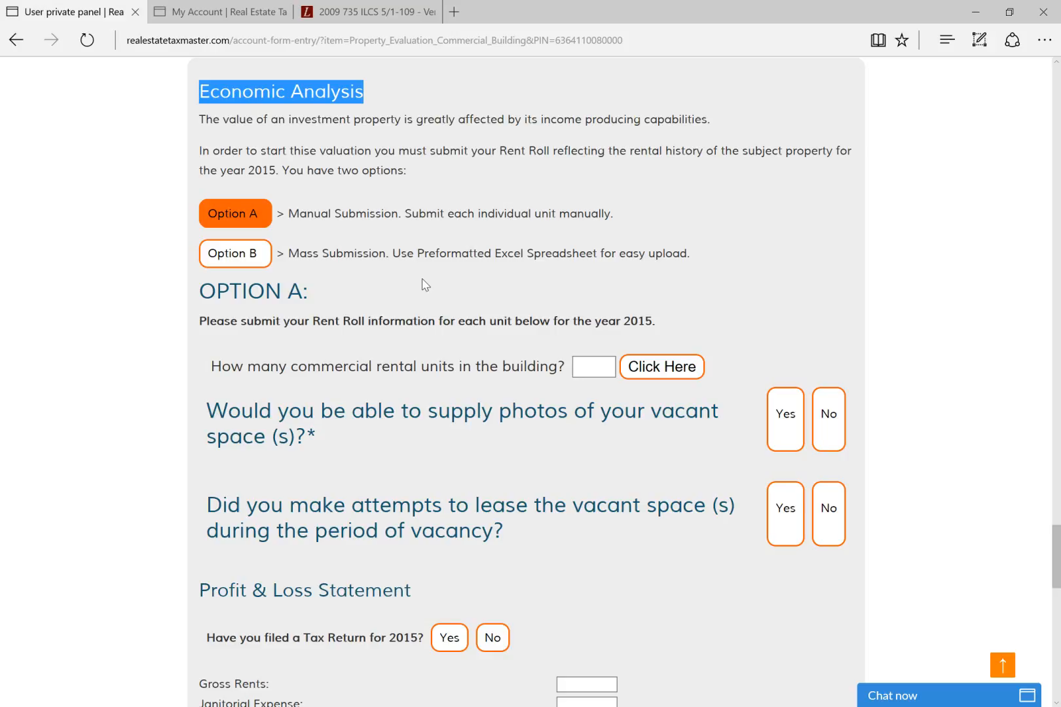
Compare the two rent roll submission options and choose Option B, mass submission by preformatted Excel spreadsheet
scroll(425, 285, down, 2)
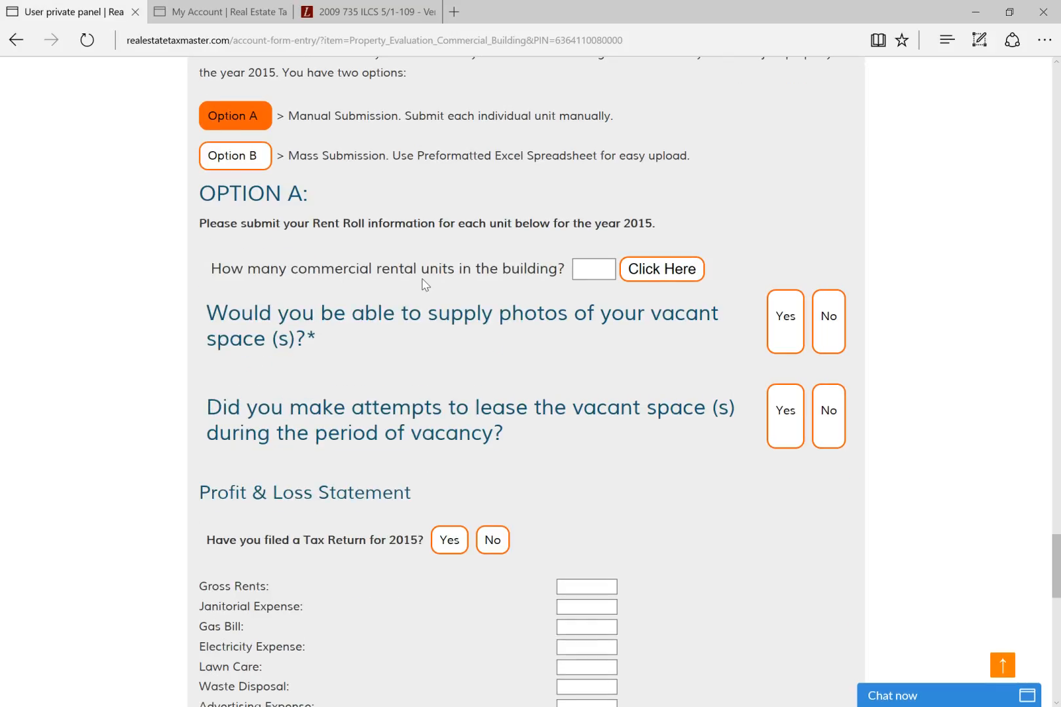
scroll(425, 285, up, 2)
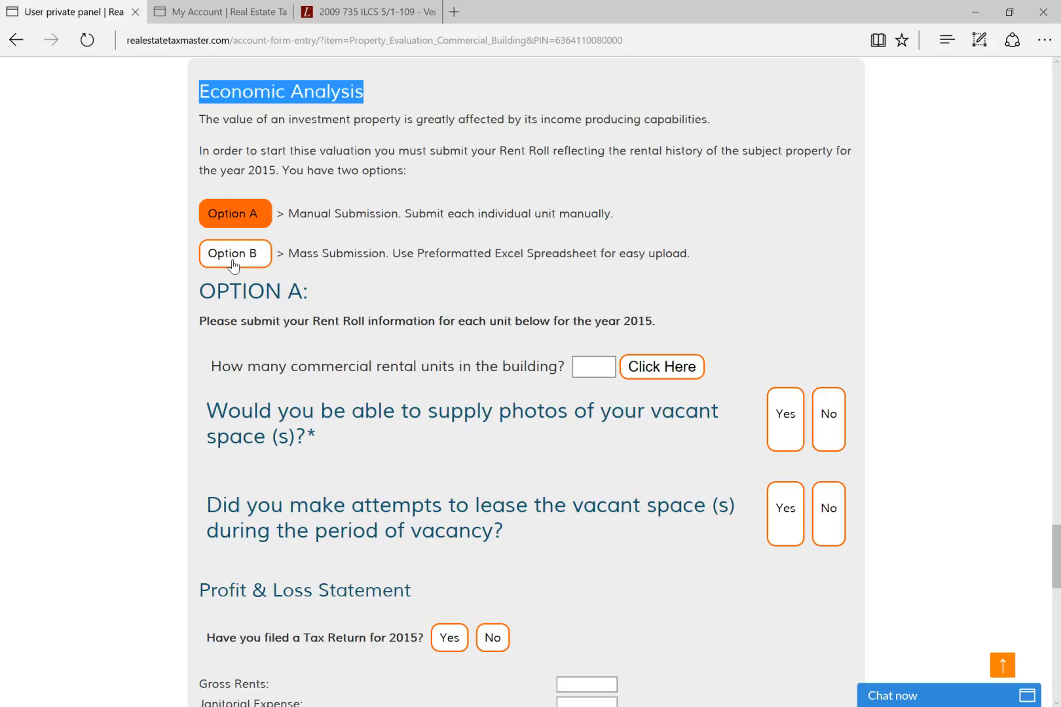
click(246, 226)
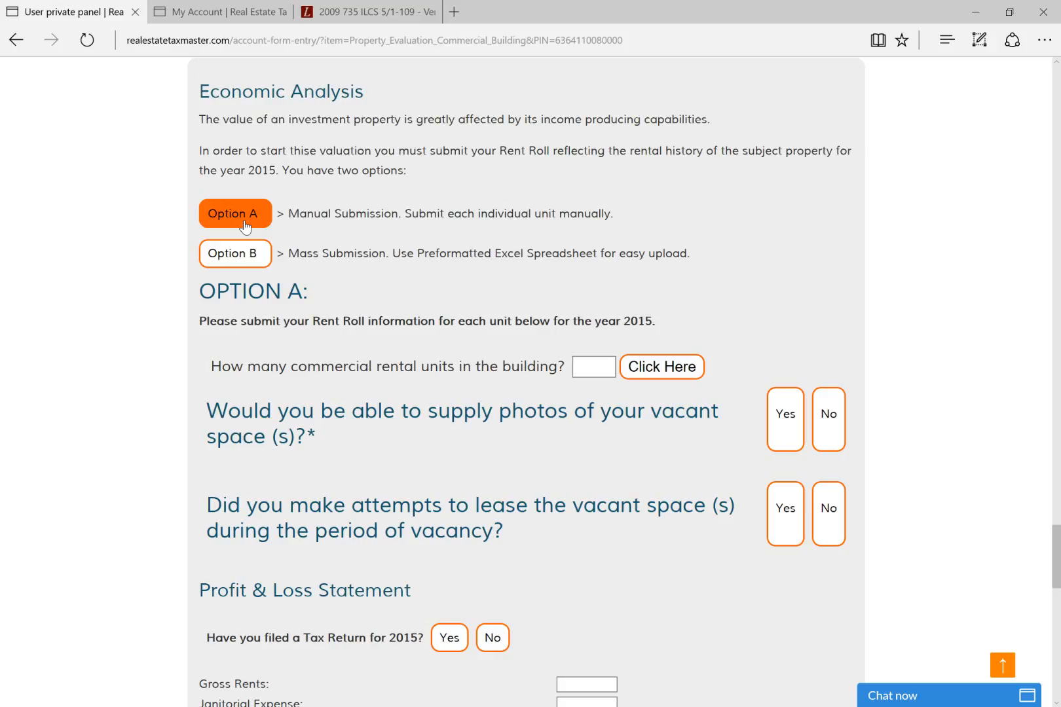
scroll(243, 438, down, 2)
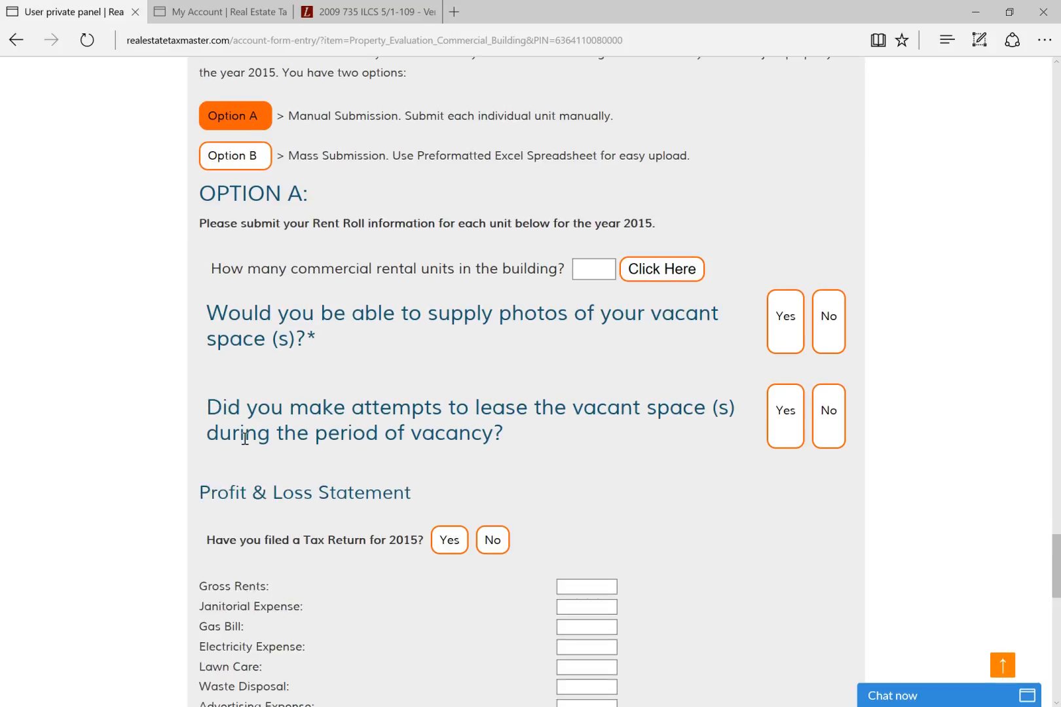
click(256, 159)
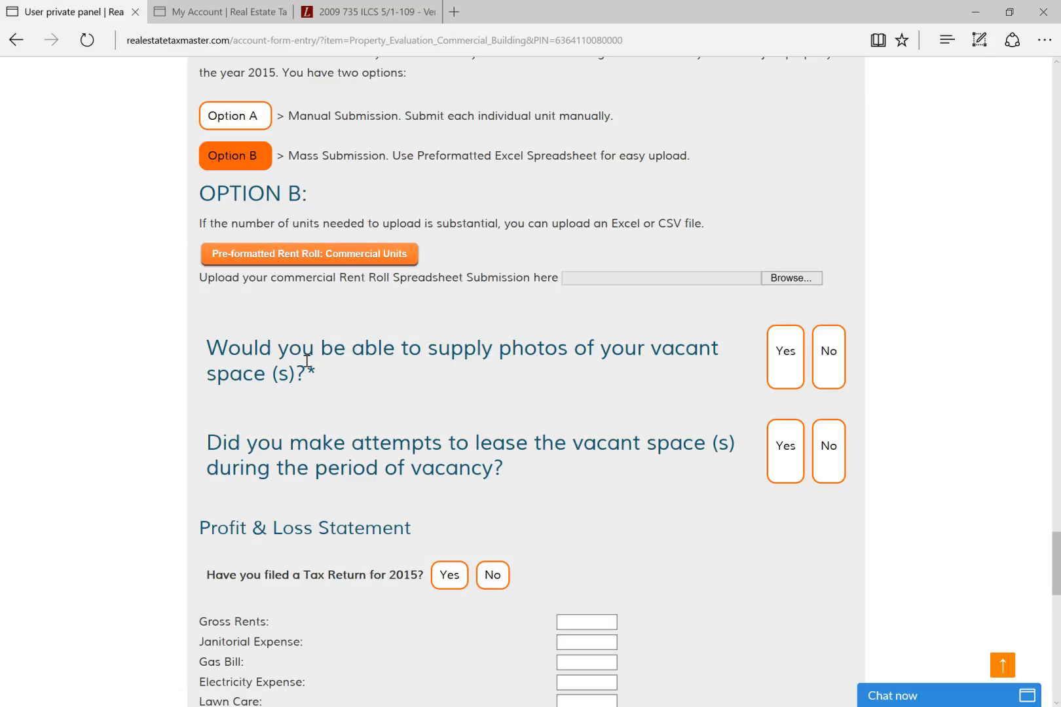
Examine the vacancy questions, Profit & Loss Statement fields, Recent Renovation History question and the submit or save options
scroll(308, 364, down, 5)
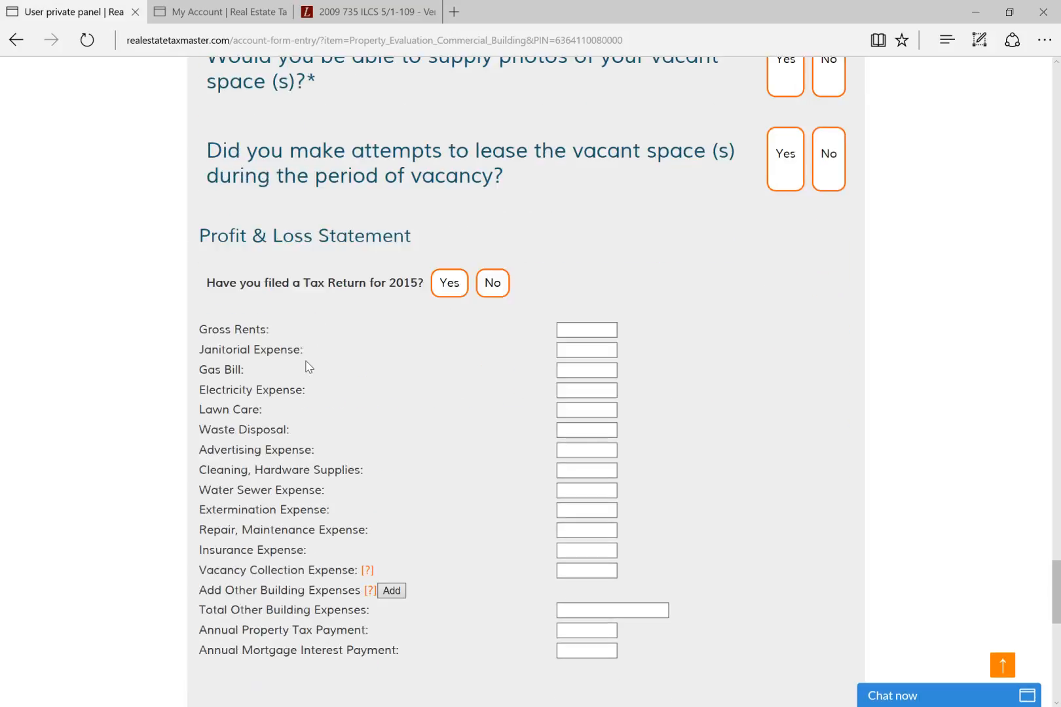
scroll(308, 366, up, 2)
scroll(307, 366, down, 5)
scroll(306, 365, down, 2)
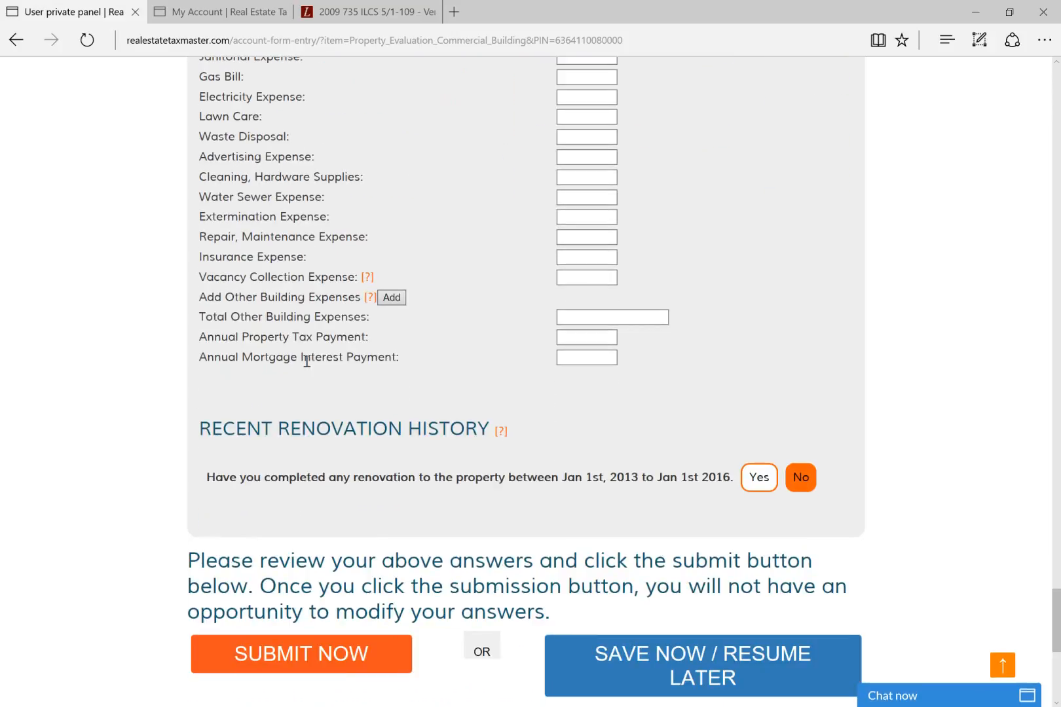
scroll(306, 163, down, 2)
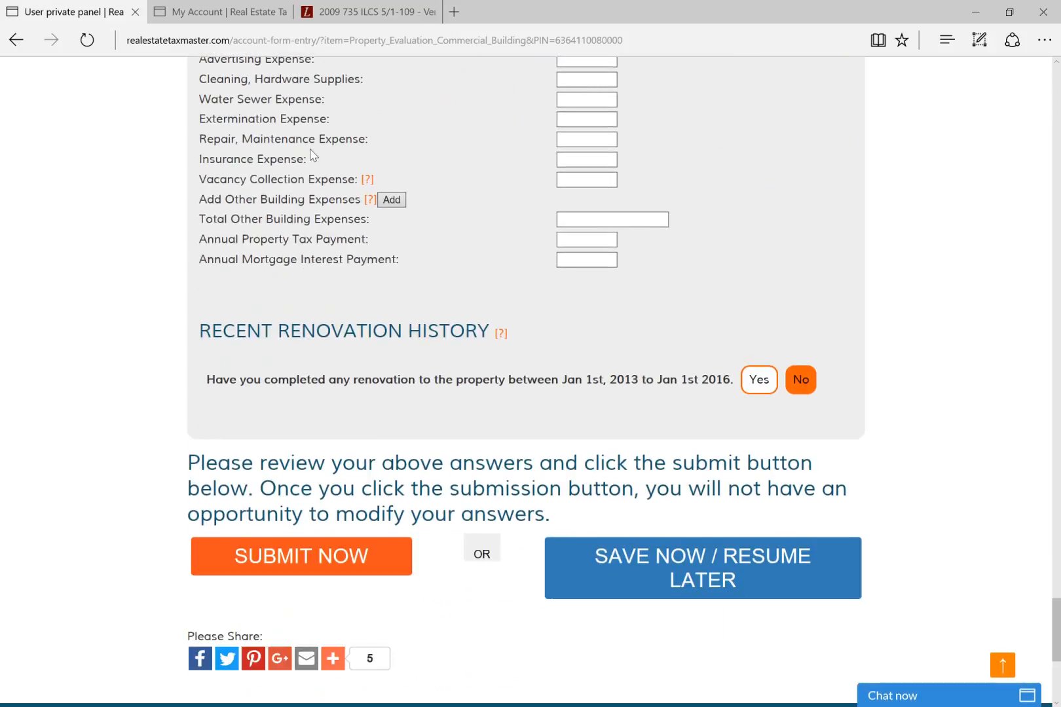
scroll(311, 155, up, 2)
scroll(311, 156, down, 5)
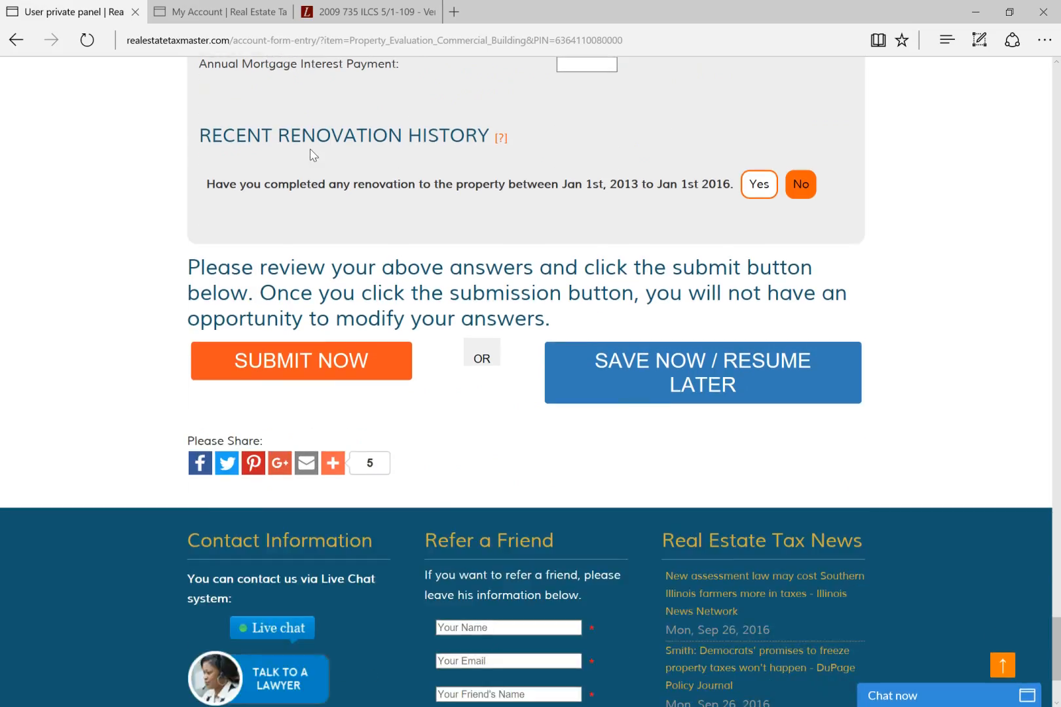
scroll(311, 155, down, 1)
scroll(310, 153, up, 1)
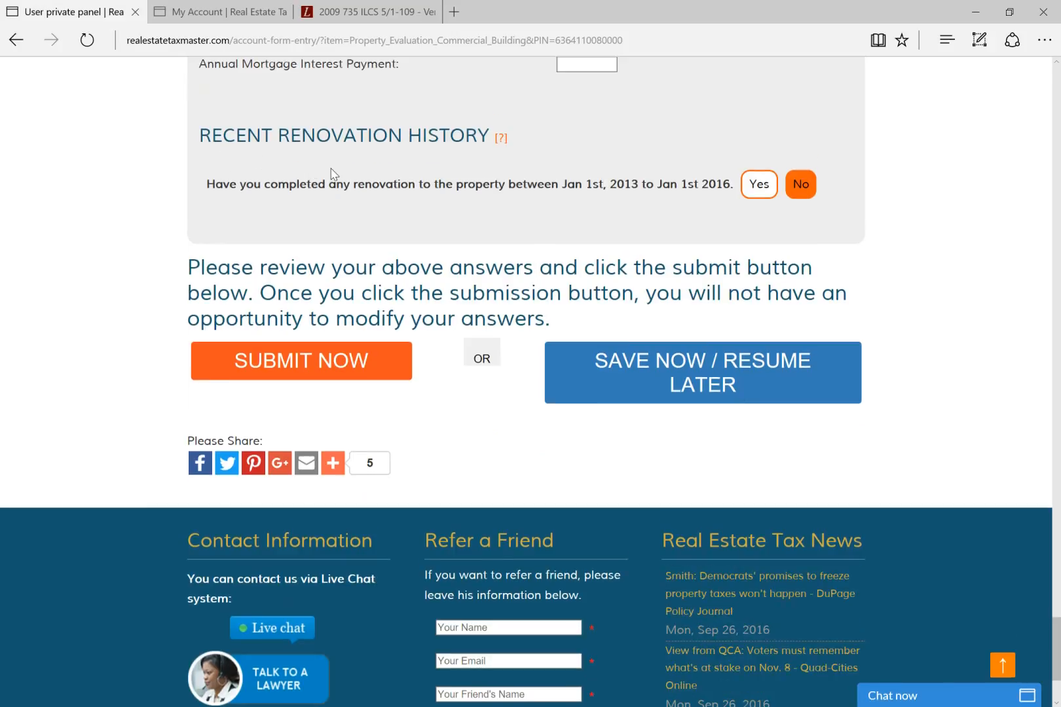
scroll(334, 174, down, 3)
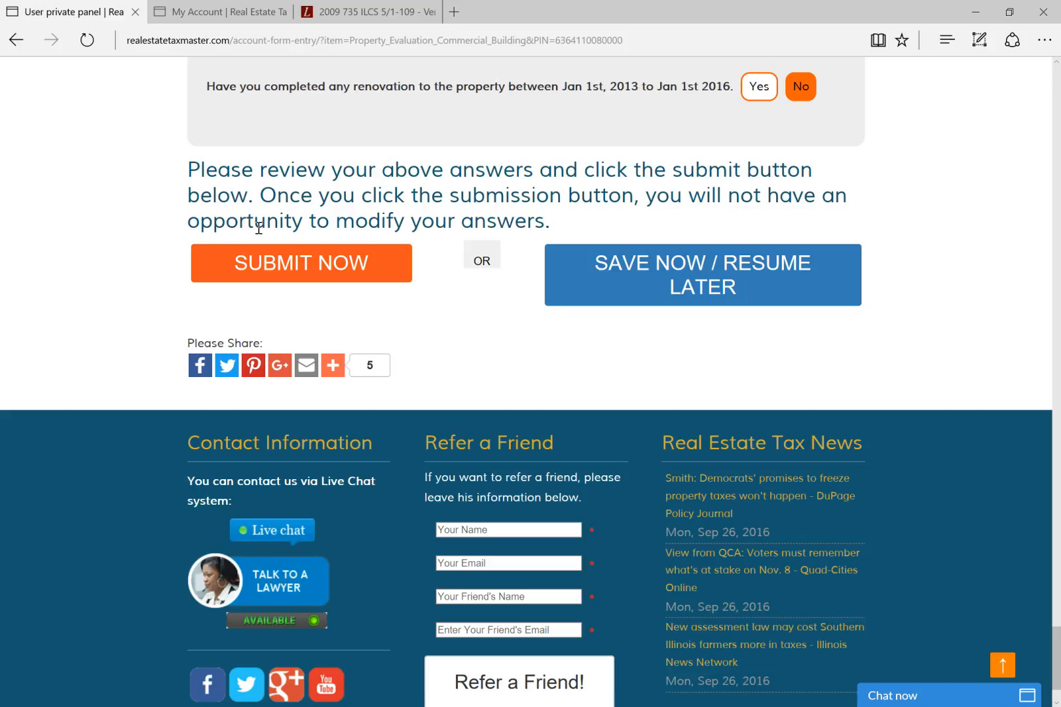
scroll(248, 253, up, 3)
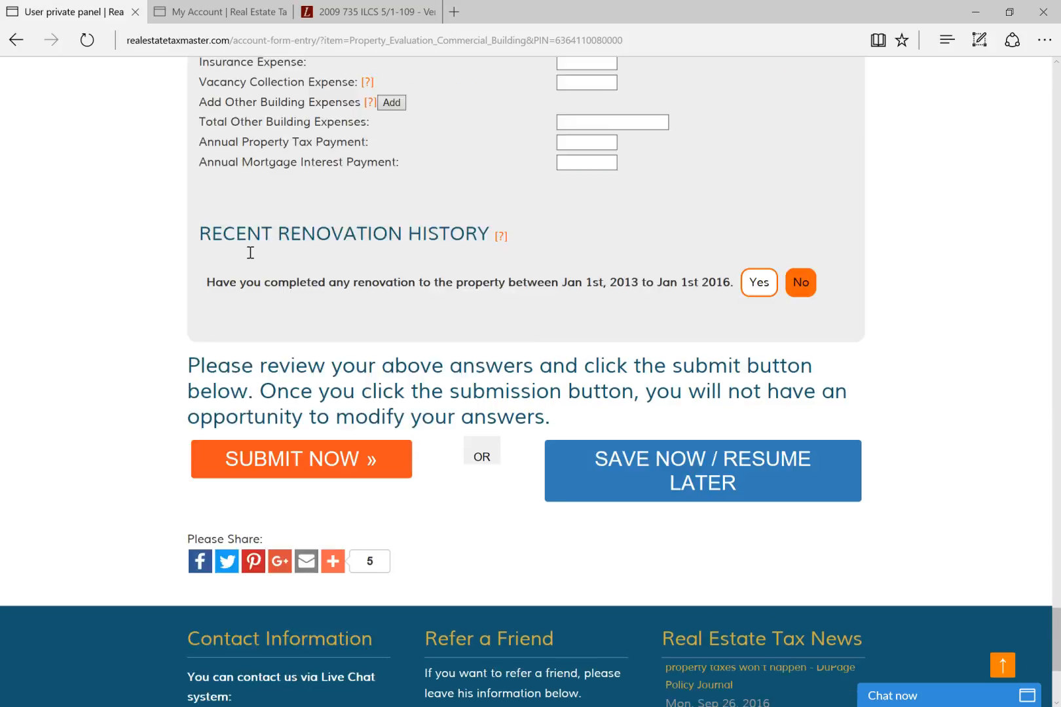
scroll(250, 252, up, 15)
scroll(250, 252, down, 20)
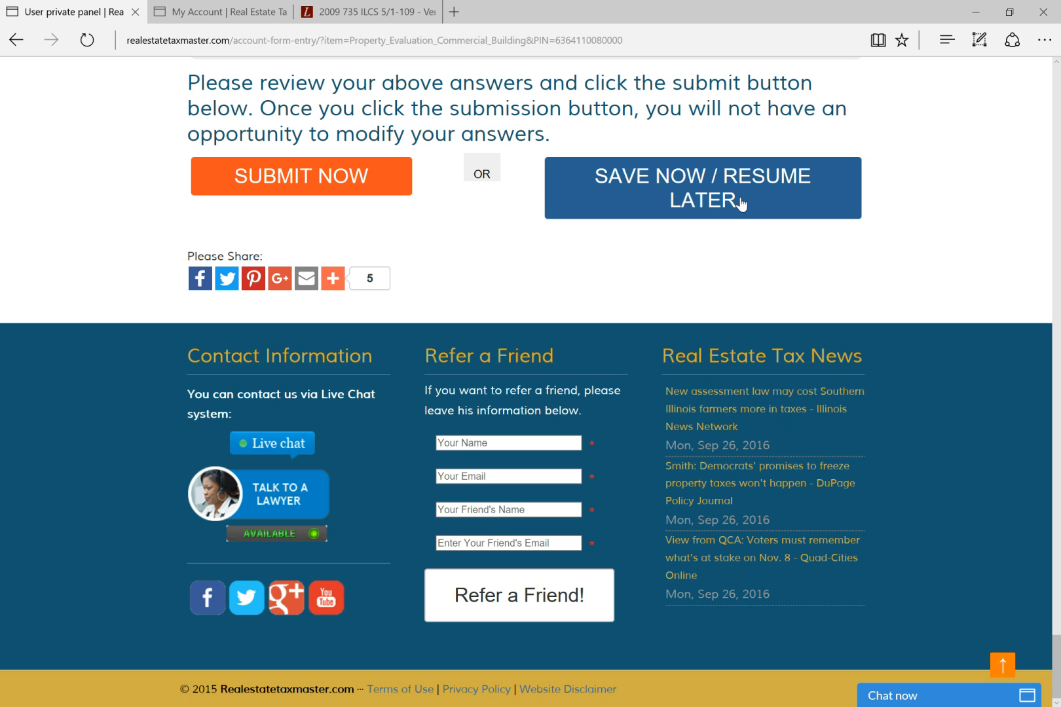
Go back over the completed form up to the evaluation and appeal stages at its beginning
scroll(741, 204, up, 20)
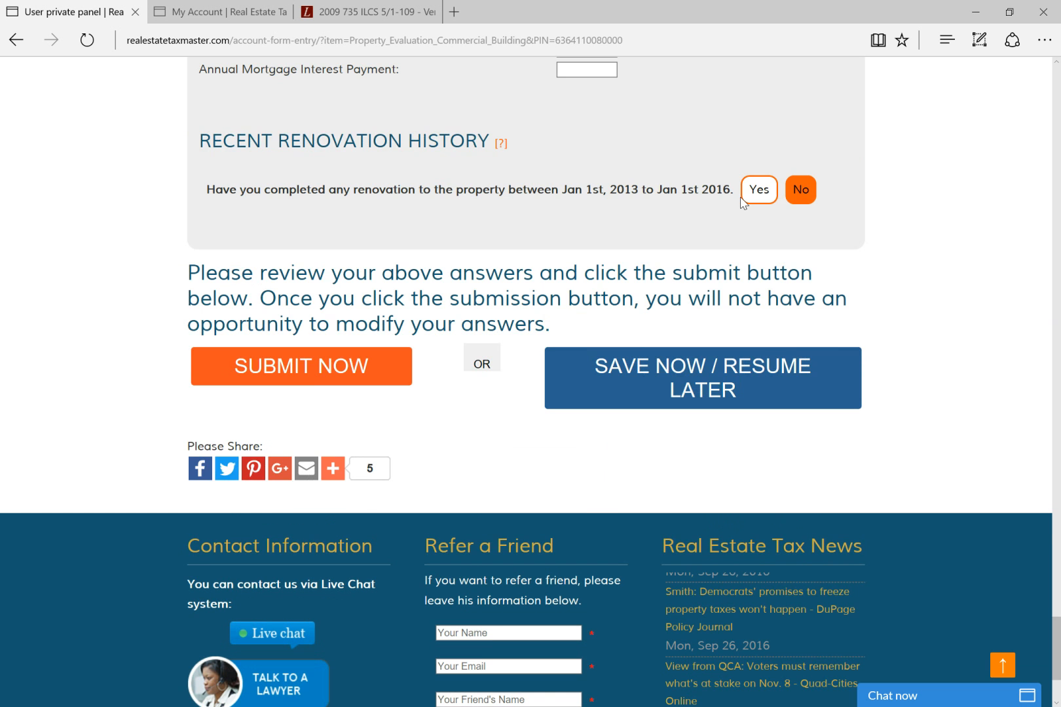
scroll(741, 203, up, 10)
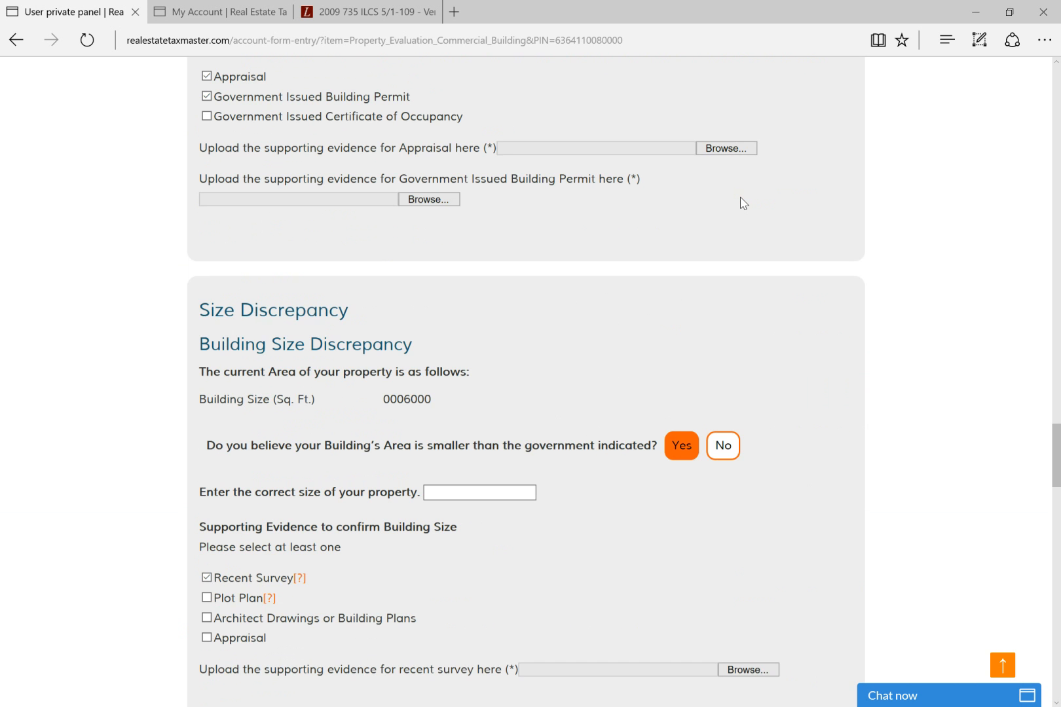
scroll(741, 199, up, 8)
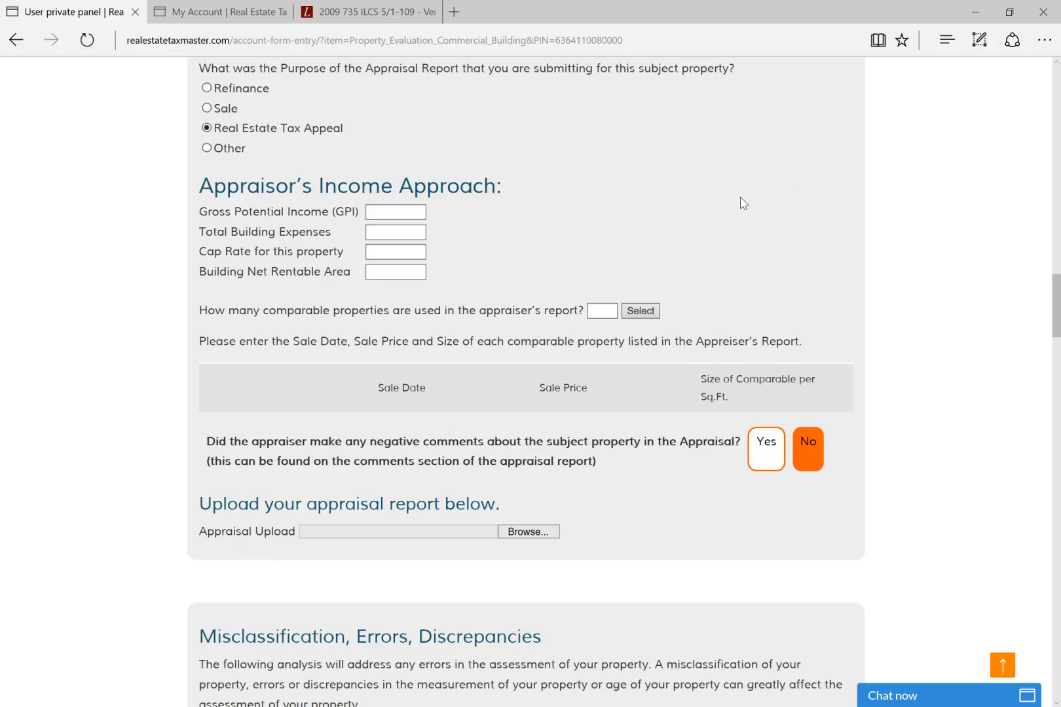
scroll(743, 204, up, 10)
scroll(743, 204, up, 9)
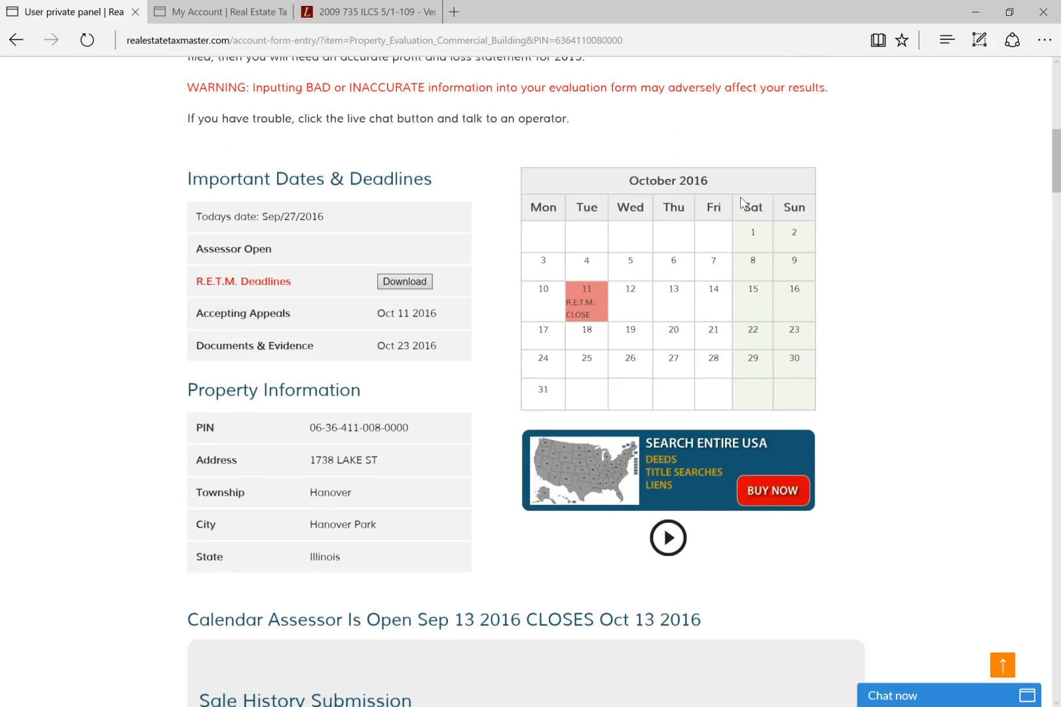
scroll(741, 200, up, 7)
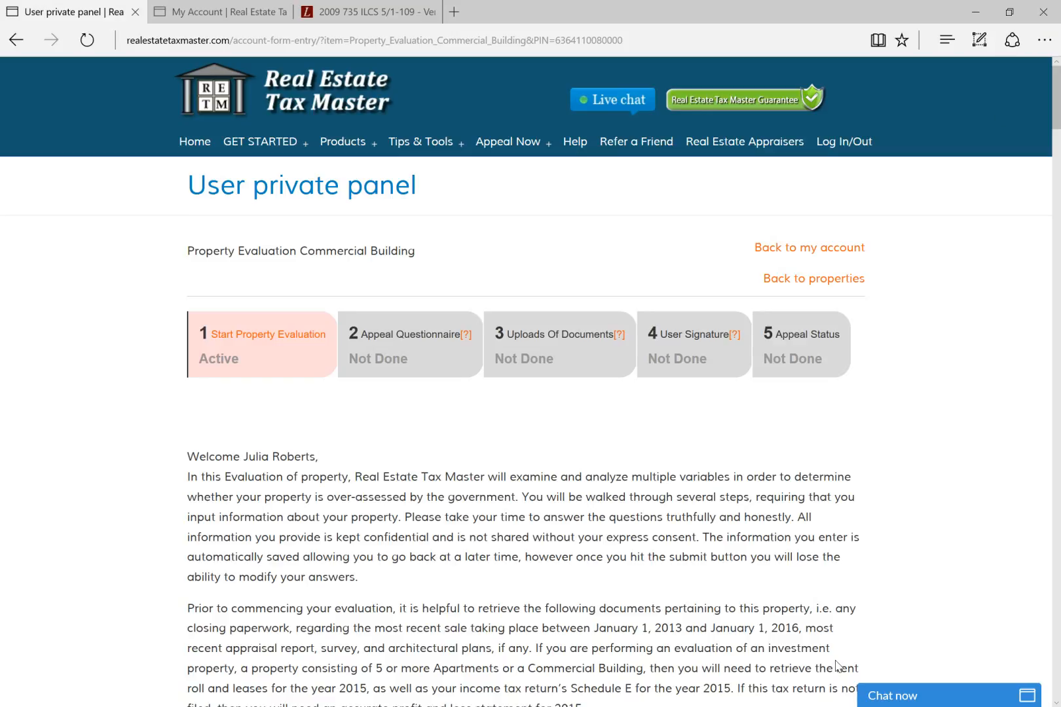
key(super)
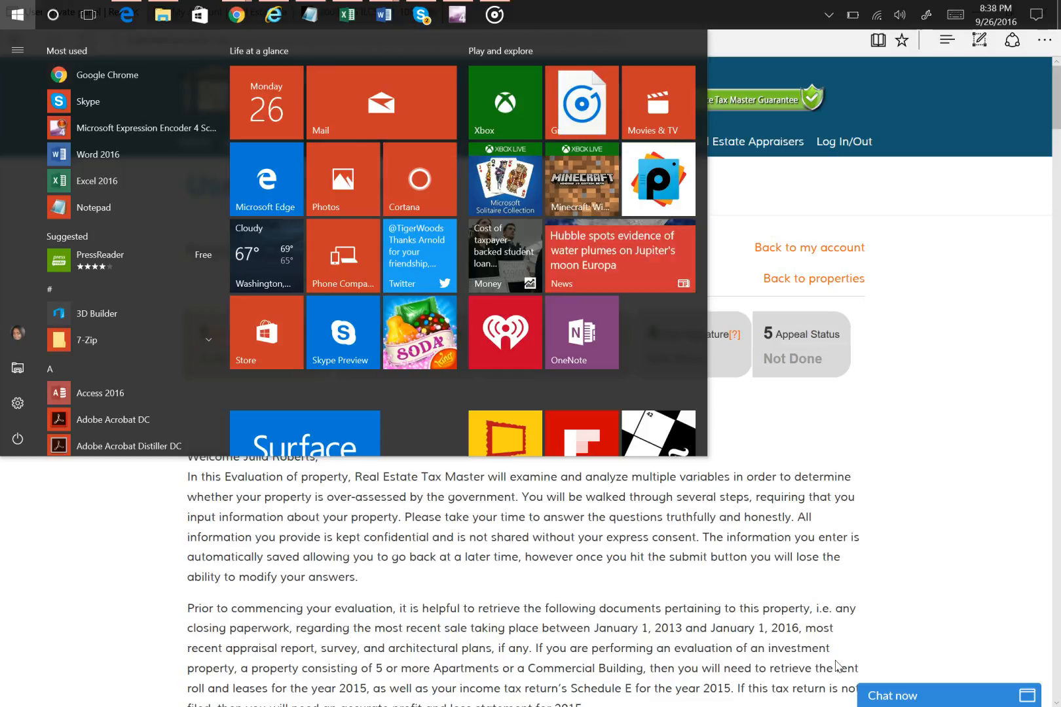
click(829, 14)
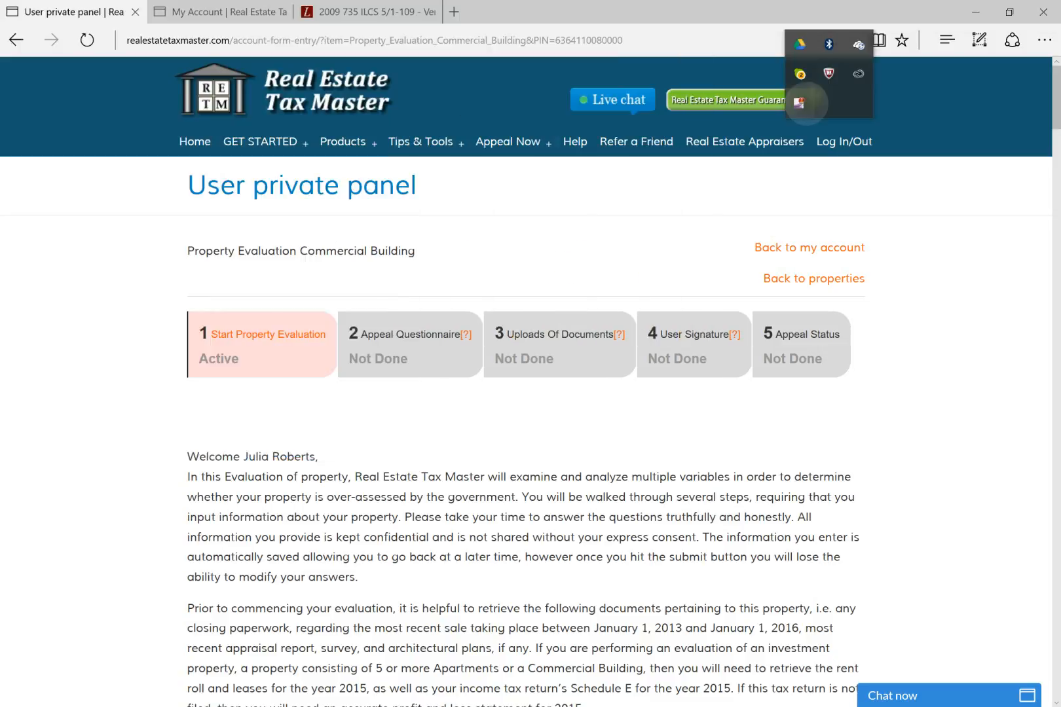
right_click(799, 103)
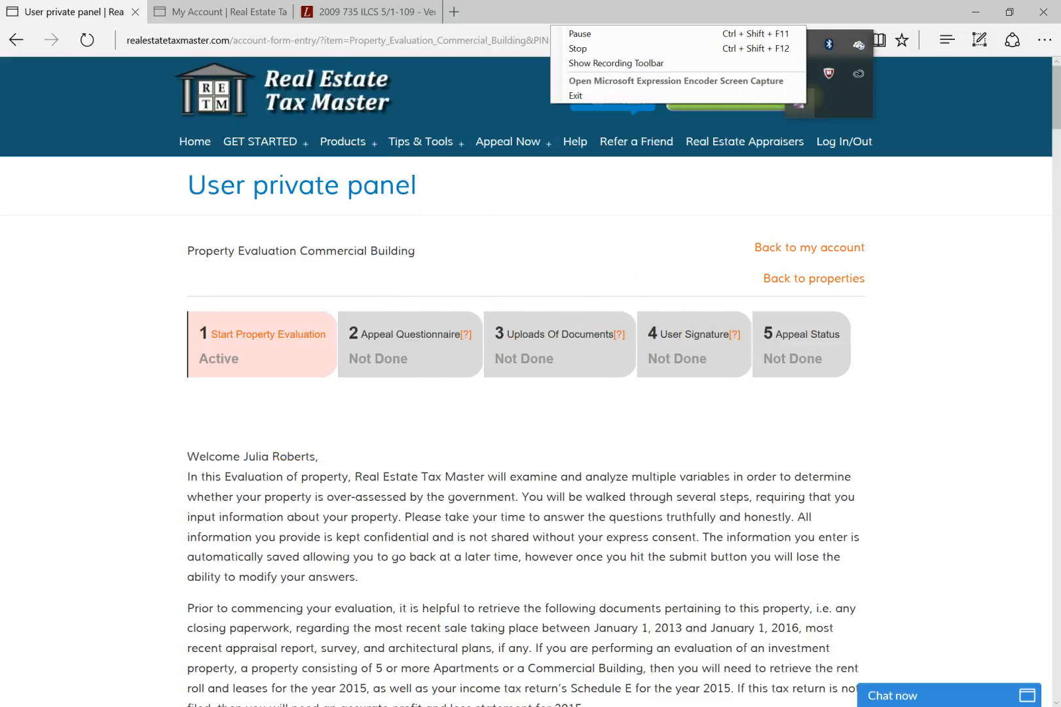